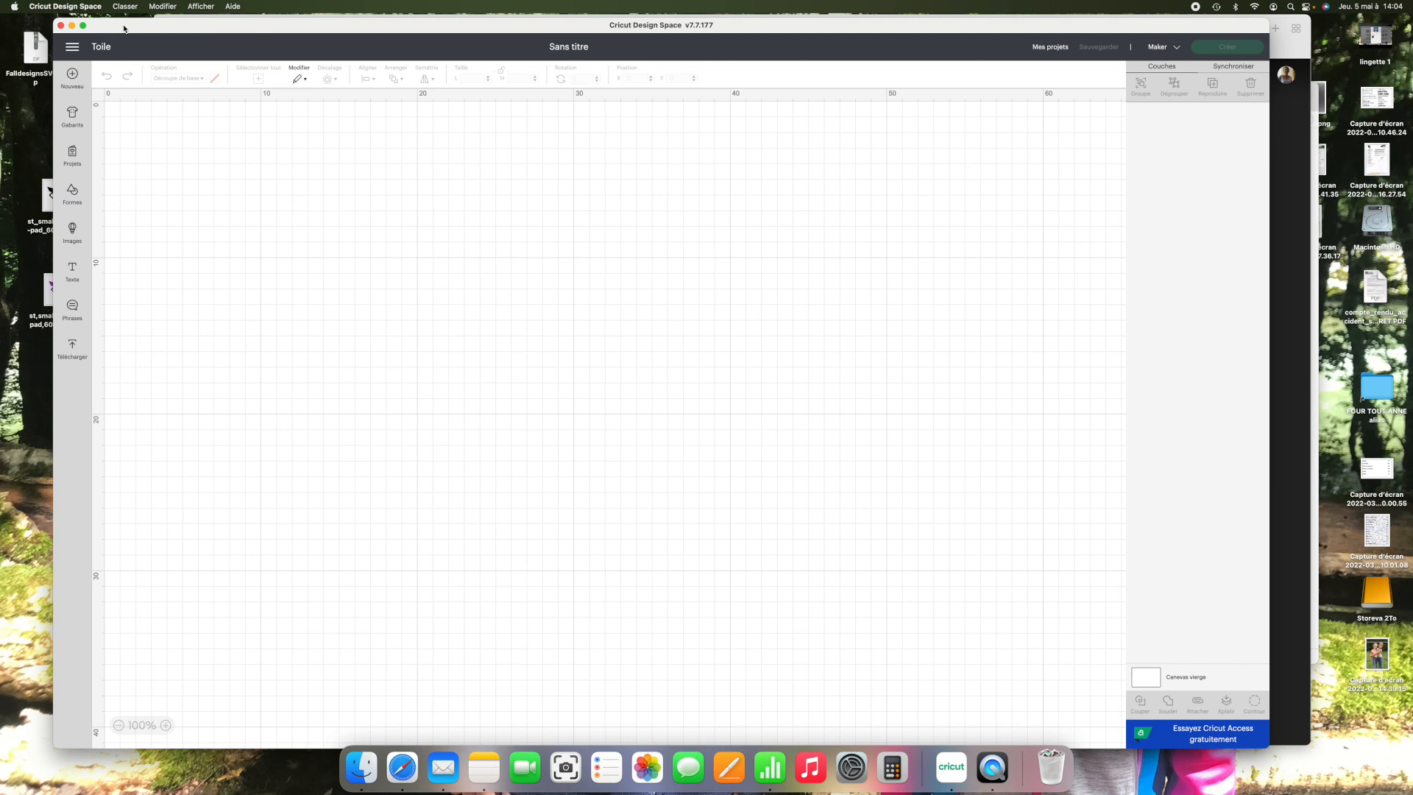
Add the previously uploaded hachure image from the recent uploads to the canvas
left_click_drag(952, 17, 980, 205)
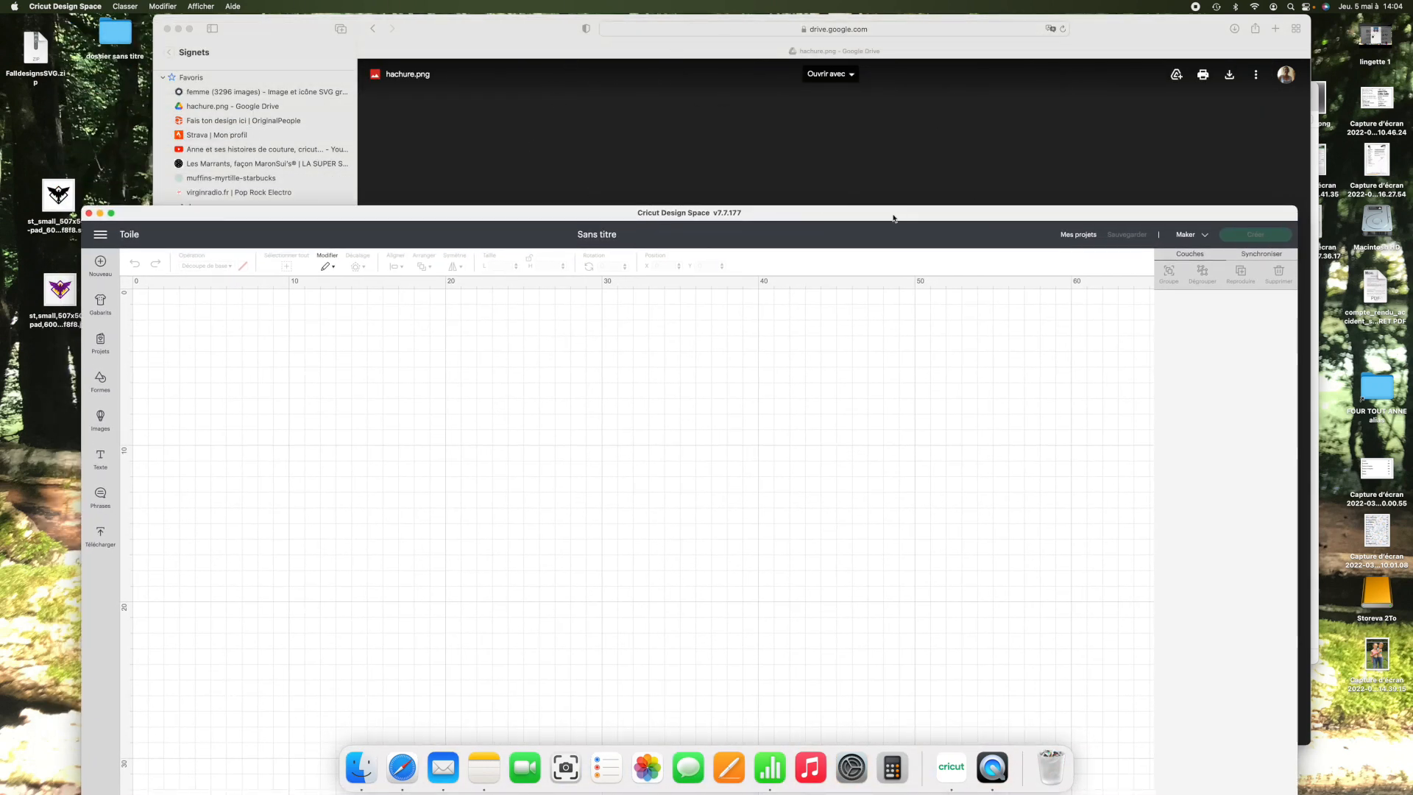
left_click_drag(794, 215, 775, 42)
left_click(83, 363)
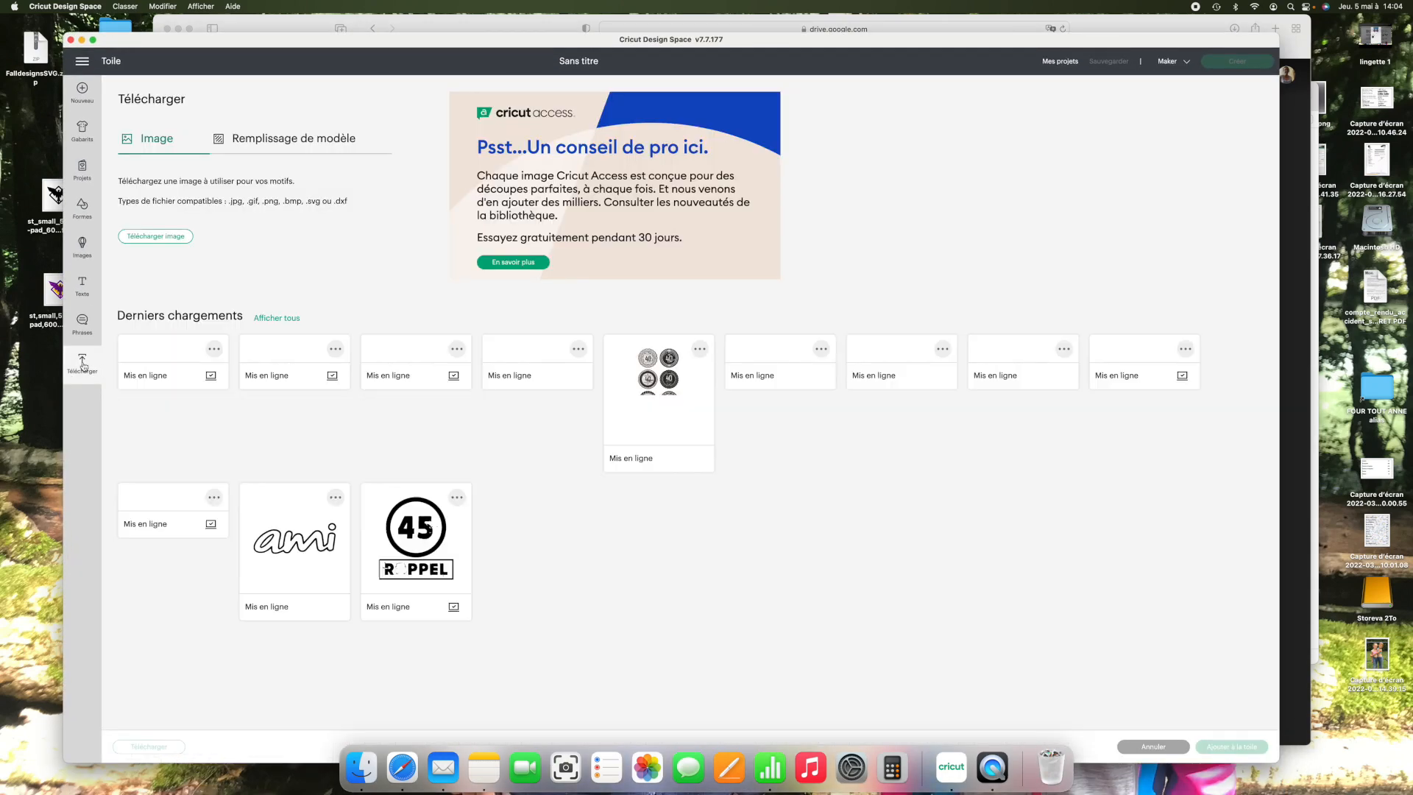
left_click(298, 393)
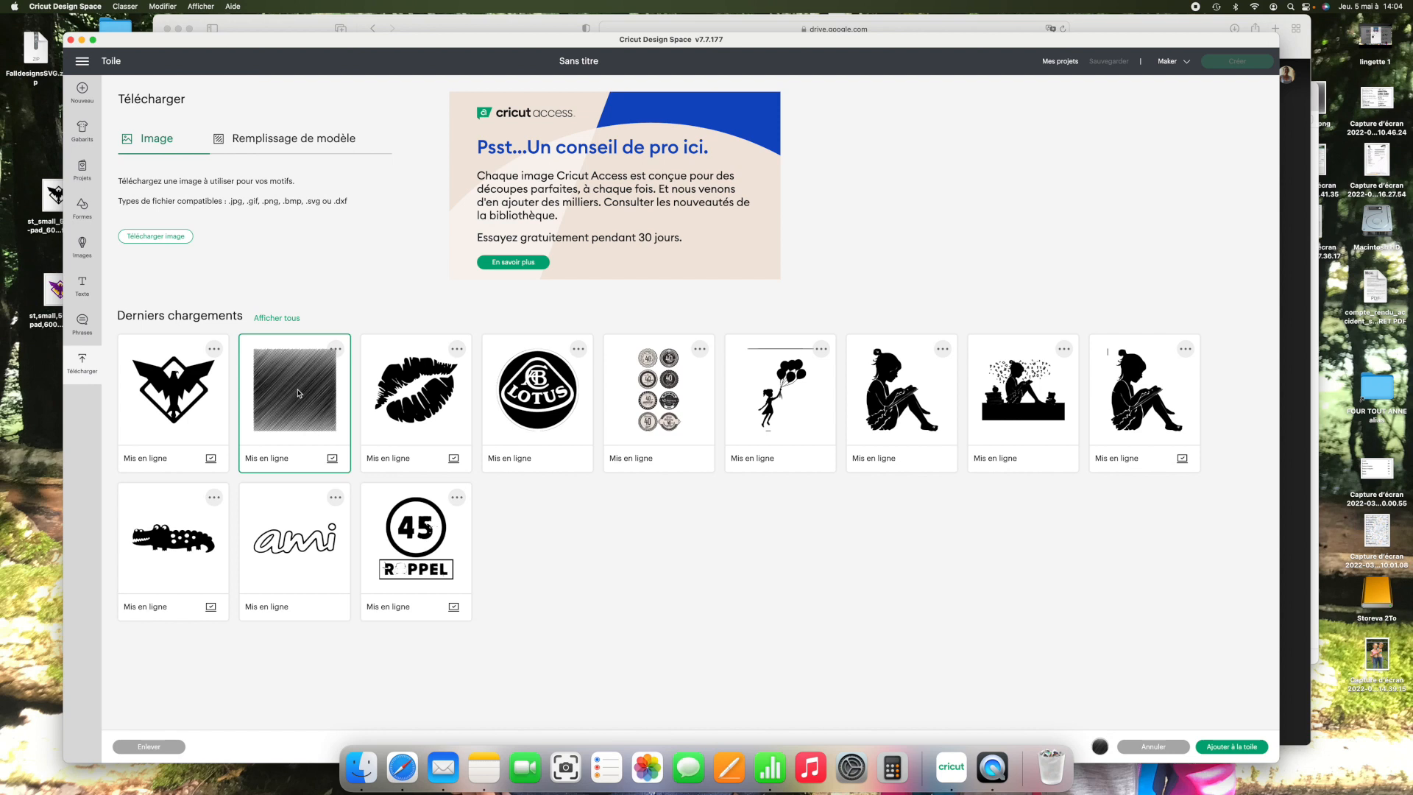
left_click(1226, 751)
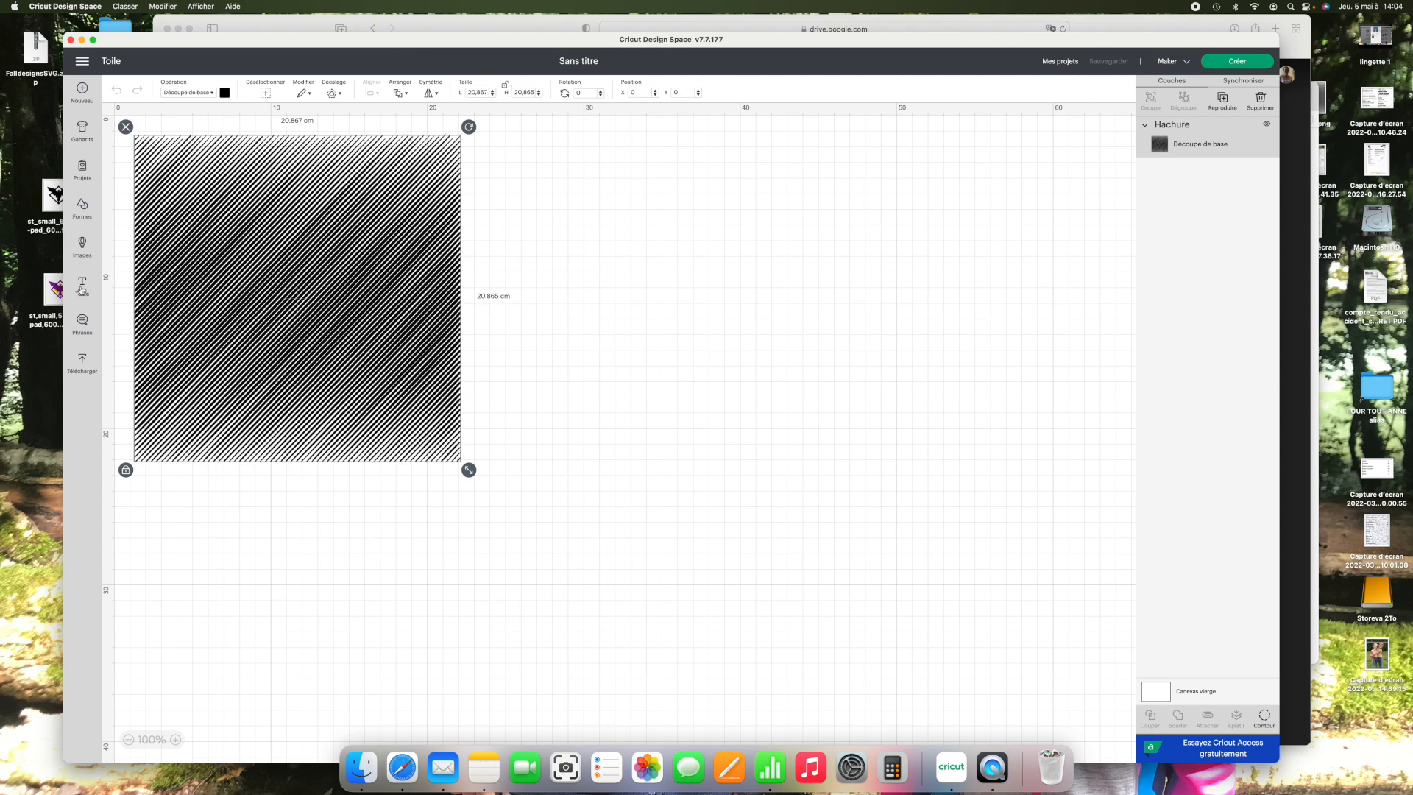
Add a text reading 2€ and move the hatched square clear of it
left_click(82, 287)
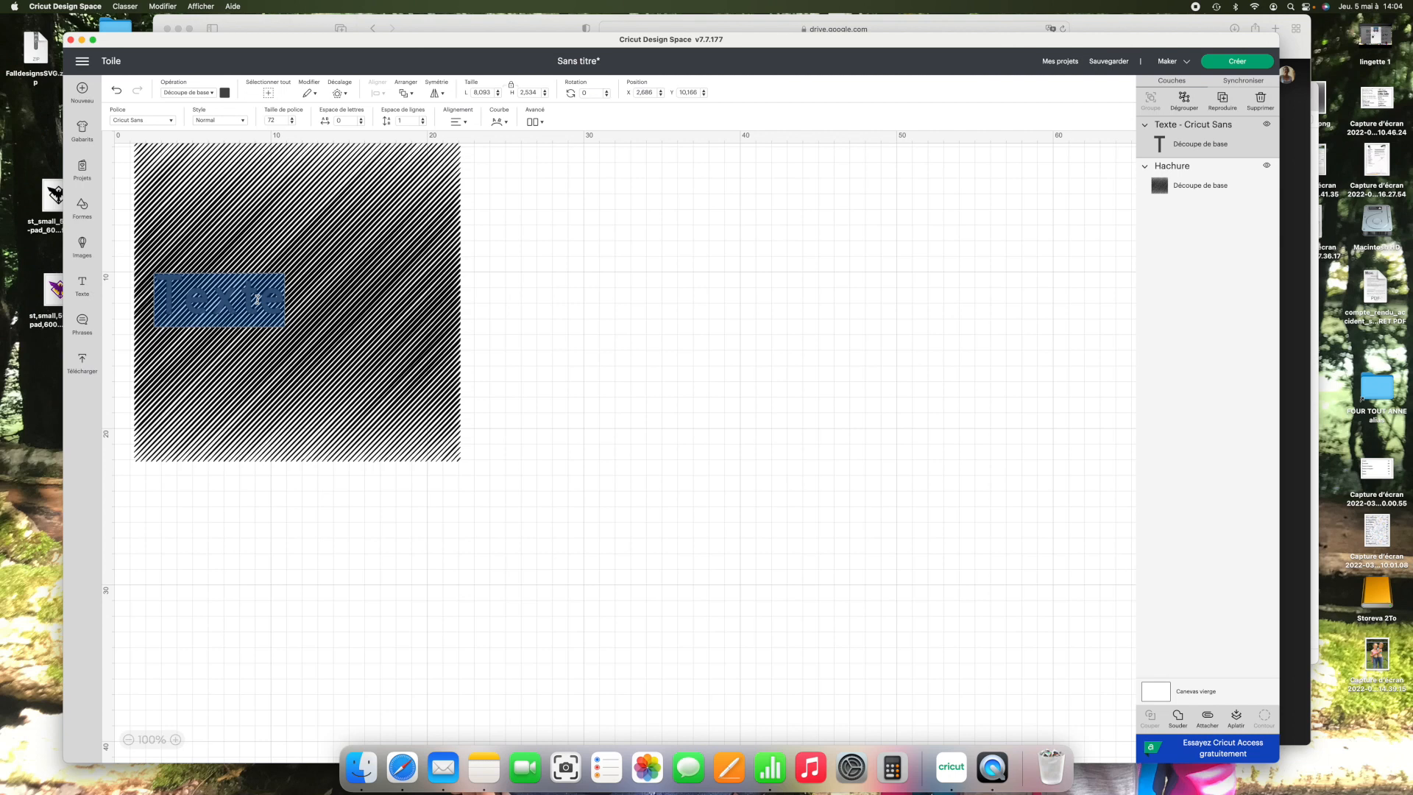
type("2")
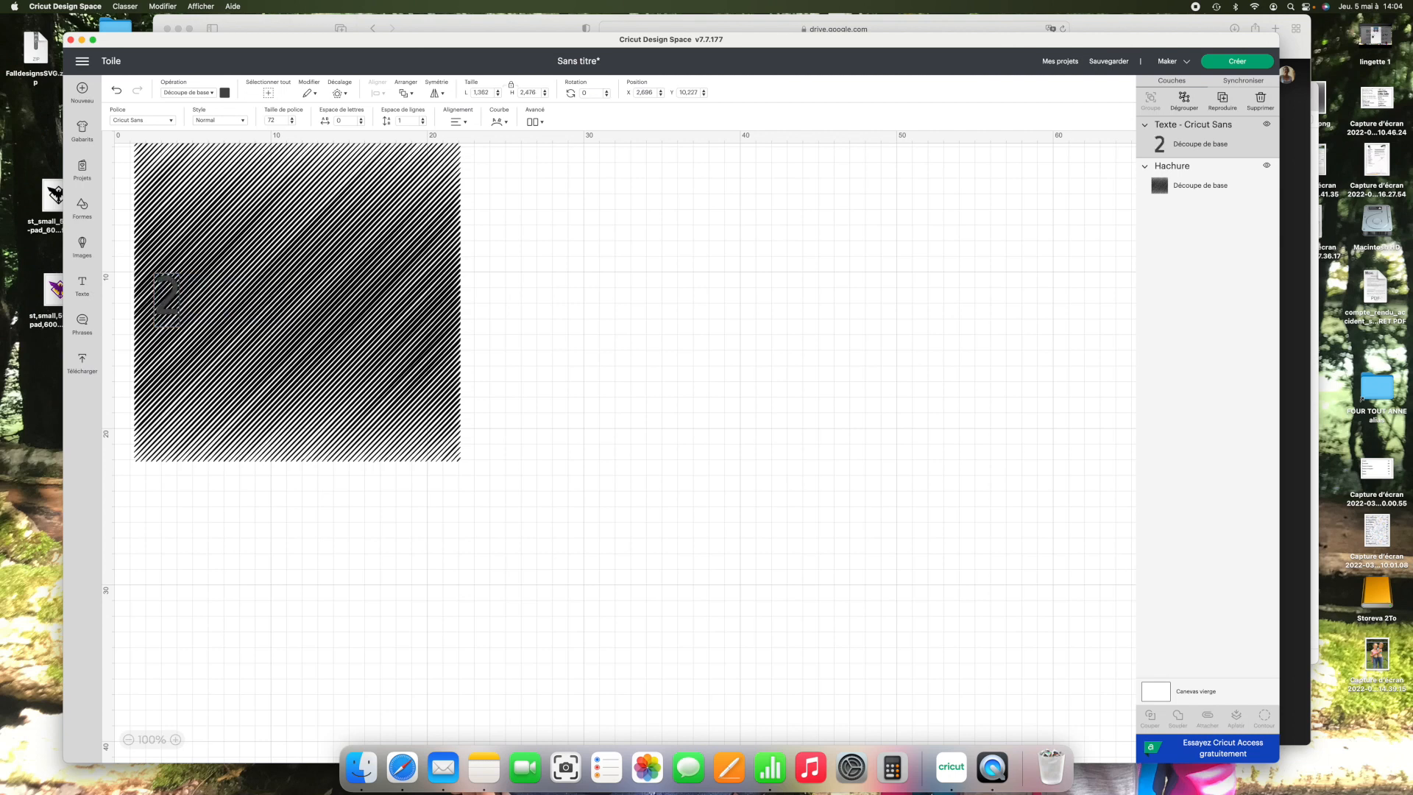
type("€")
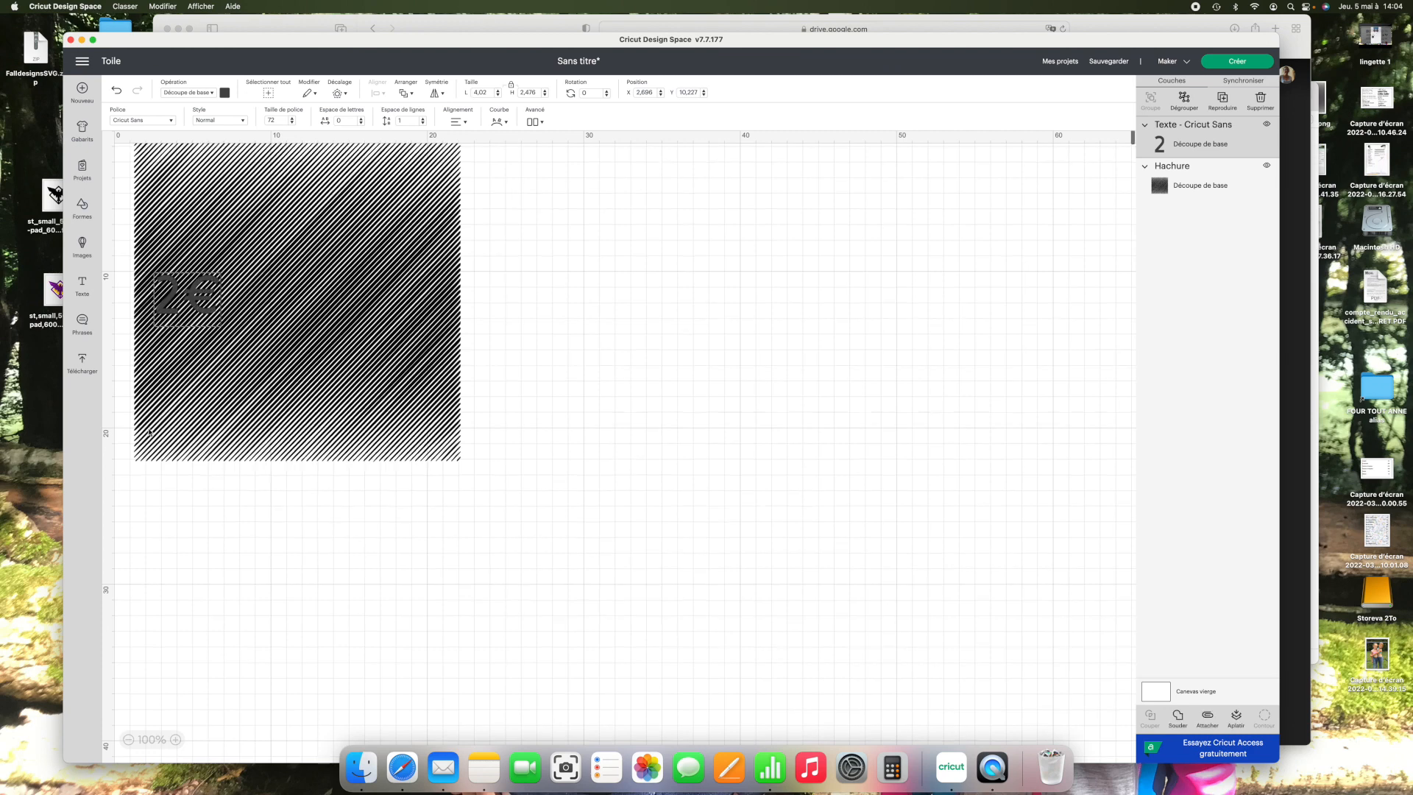
left_click(335, 411)
left_click_drag(303, 288, 416, 408)
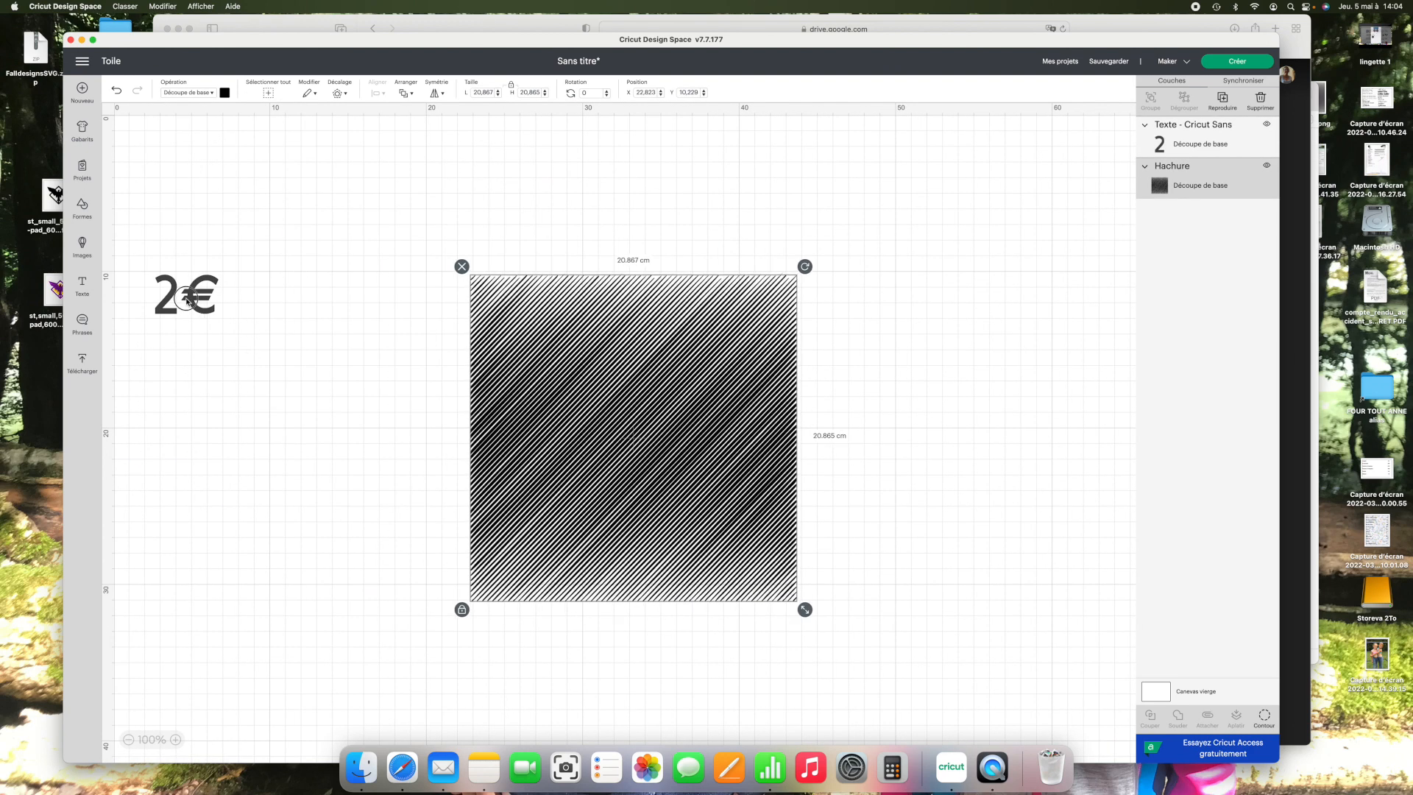
Set the 2€ text's operation to Stylo and place it over the hatched square's upper-left corner
left_click(186, 298)
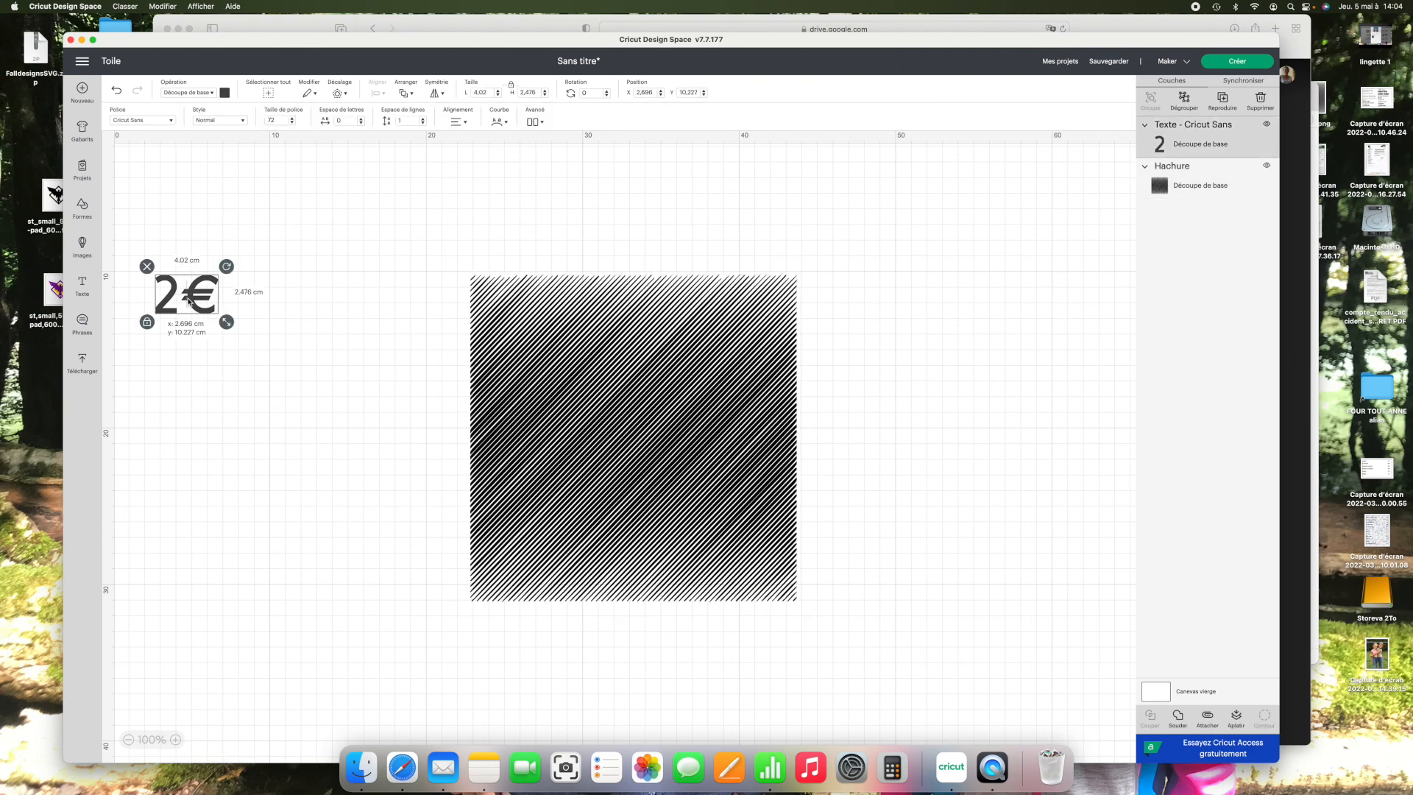
left_click(199, 91)
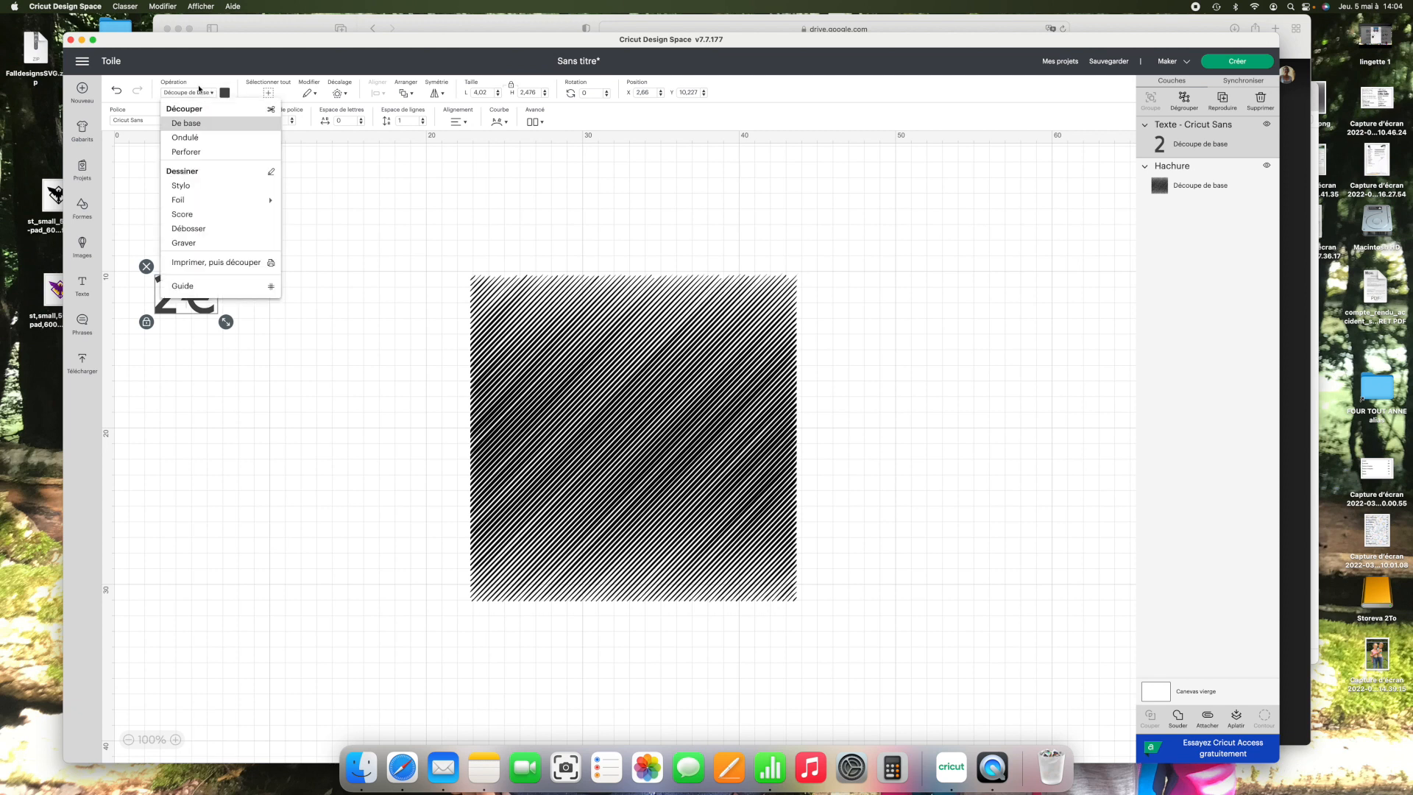
left_click(197, 187)
left_click(237, 314)
mouse_move(199, 305)
left_mouse_down()
mouse_move(537, 313)
mouse_move(644, 447)
mouse_move(538, 322)
mouse_move(506, 258)
mouse_move(646, 425)
mouse_move(525, 309)
left_mouse_up()
left_click(434, 265)
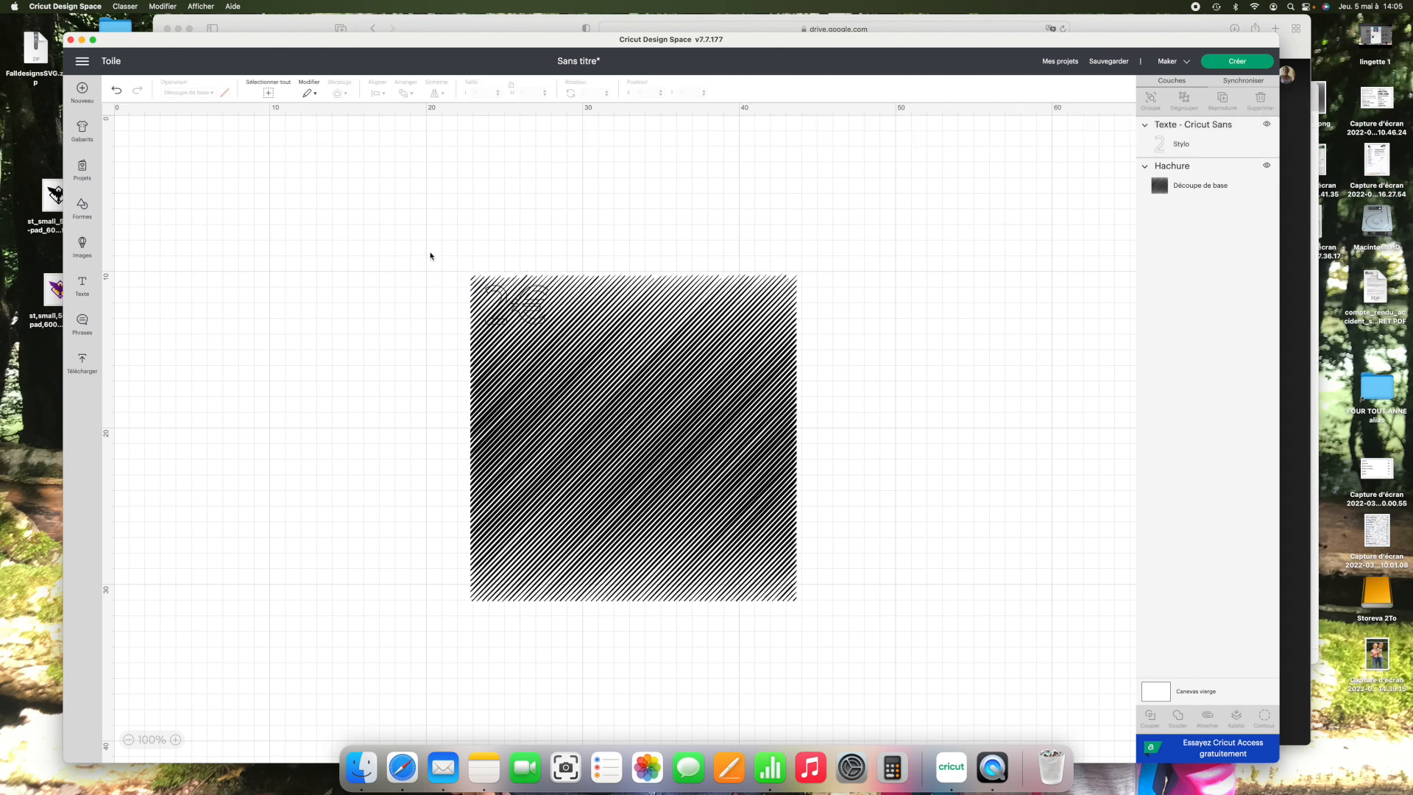
Slice the 2€ text with the hatched square and move the leftover square away from the lettering
mouse_move(432, 246)
left_mouse_down()
mouse_move(583, 353)
mouse_move(563, 352)
left_mouse_up()
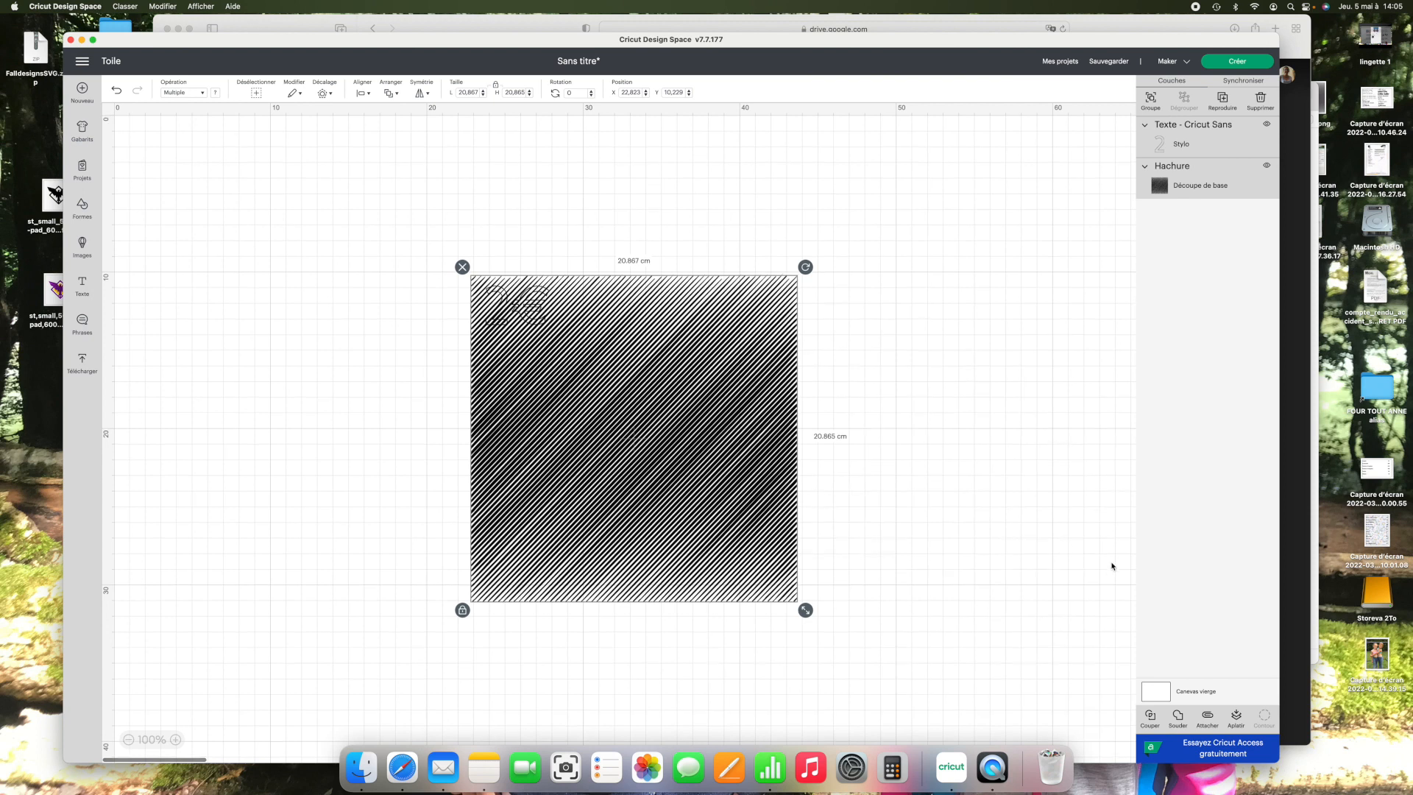
left_click(1150, 725)
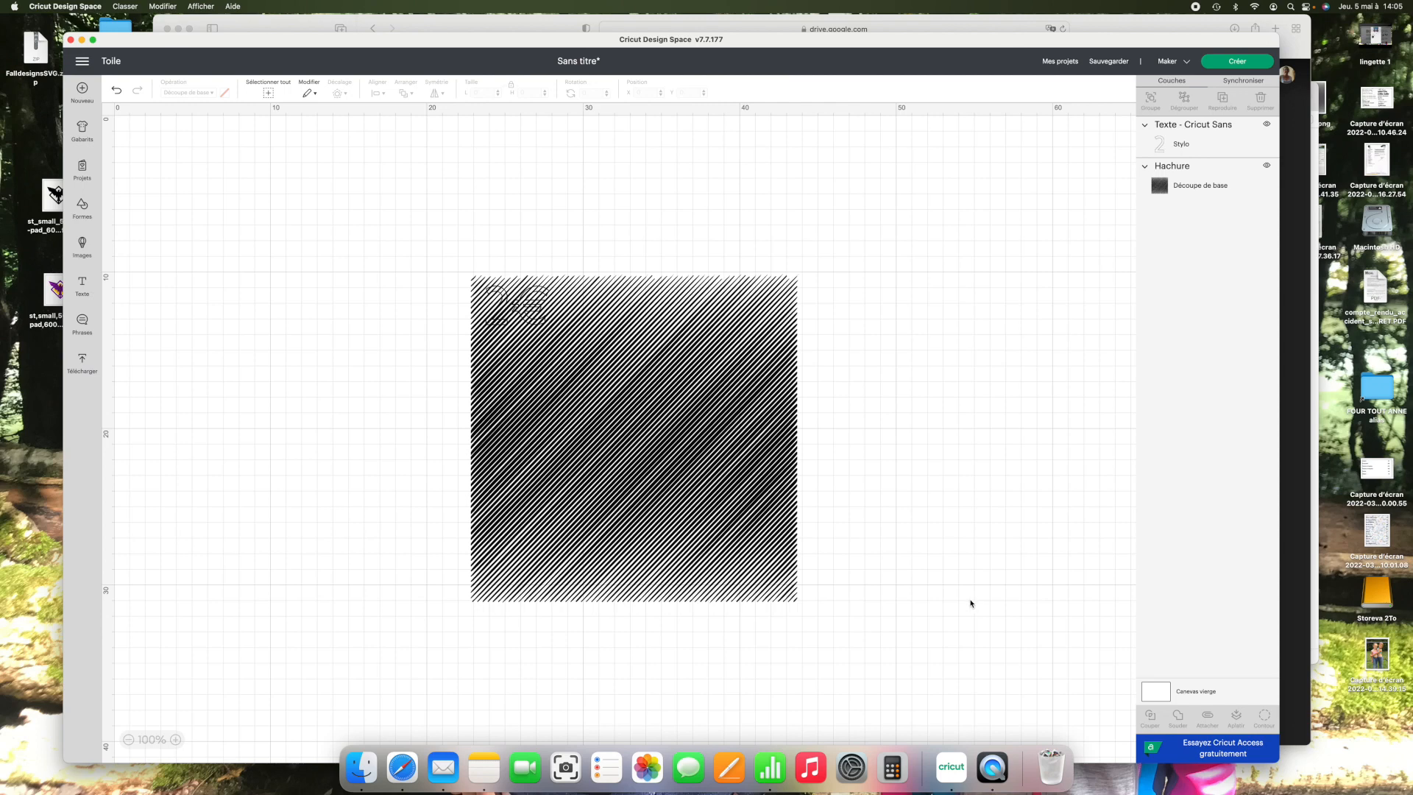
mouse_move(633, 404)
left_mouse_down()
mouse_move(828, 376)
mouse_move(875, 340)
left_mouse_up()
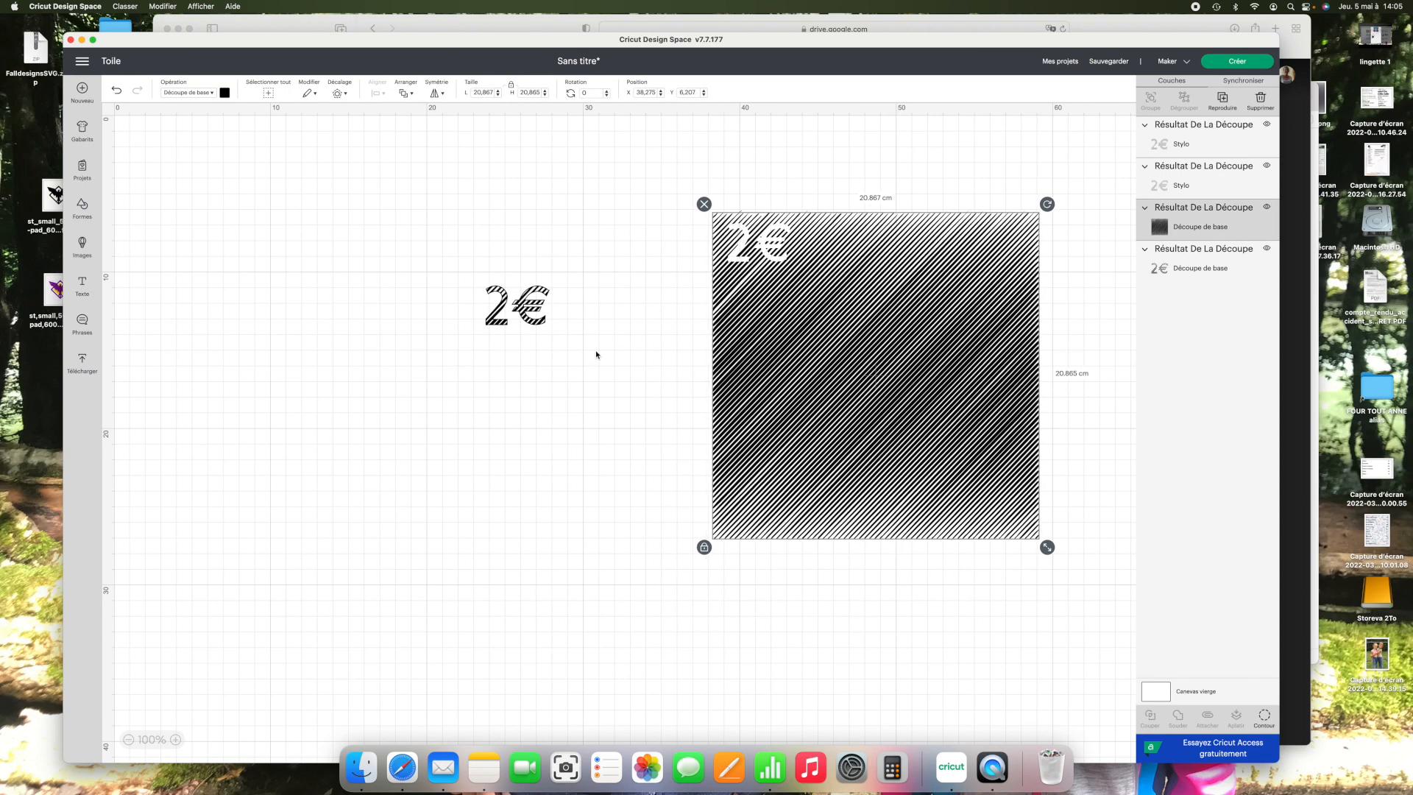
Attach the sliced 2€ pieces together and set their operation to Stylo
left_click_drag(573, 353, 441, 263)
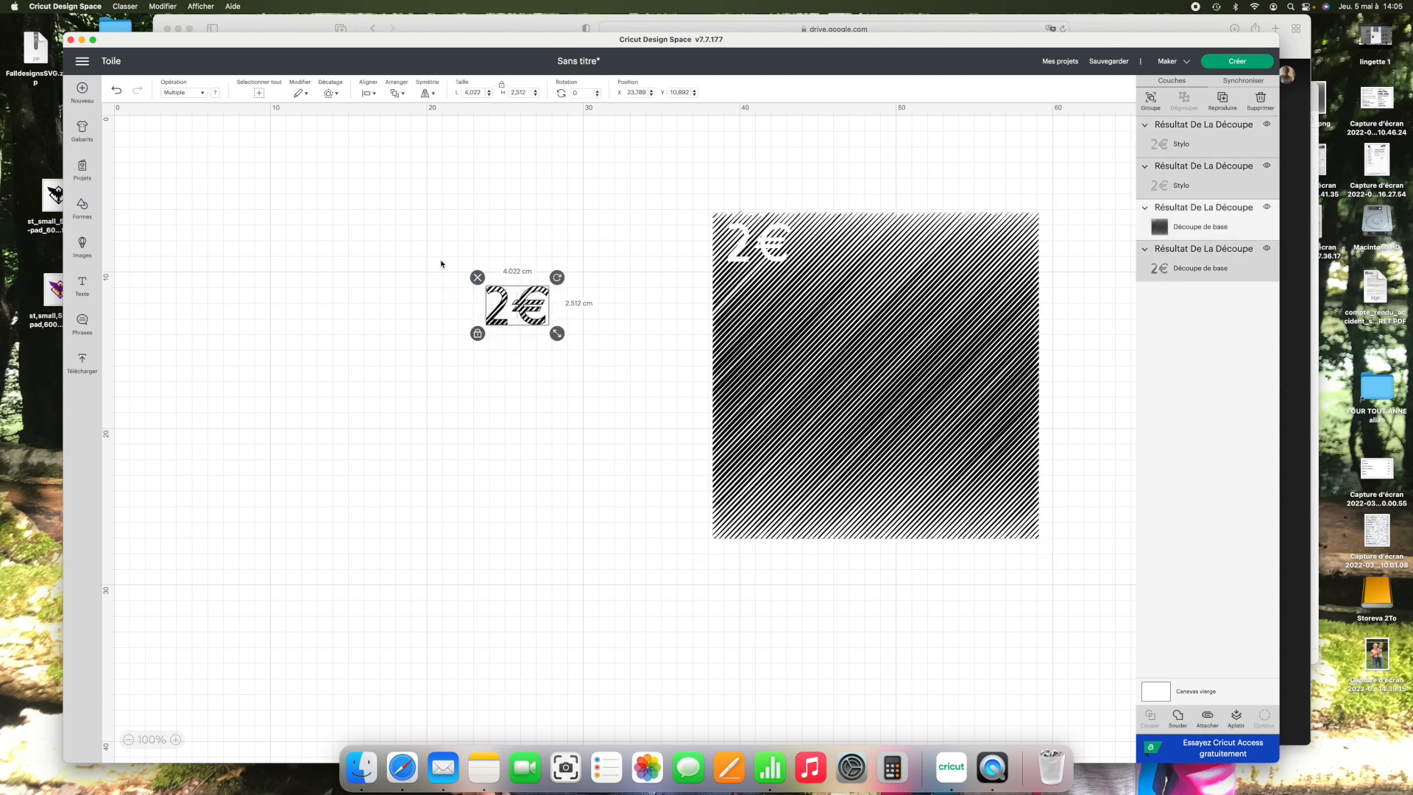
left_click(1207, 724)
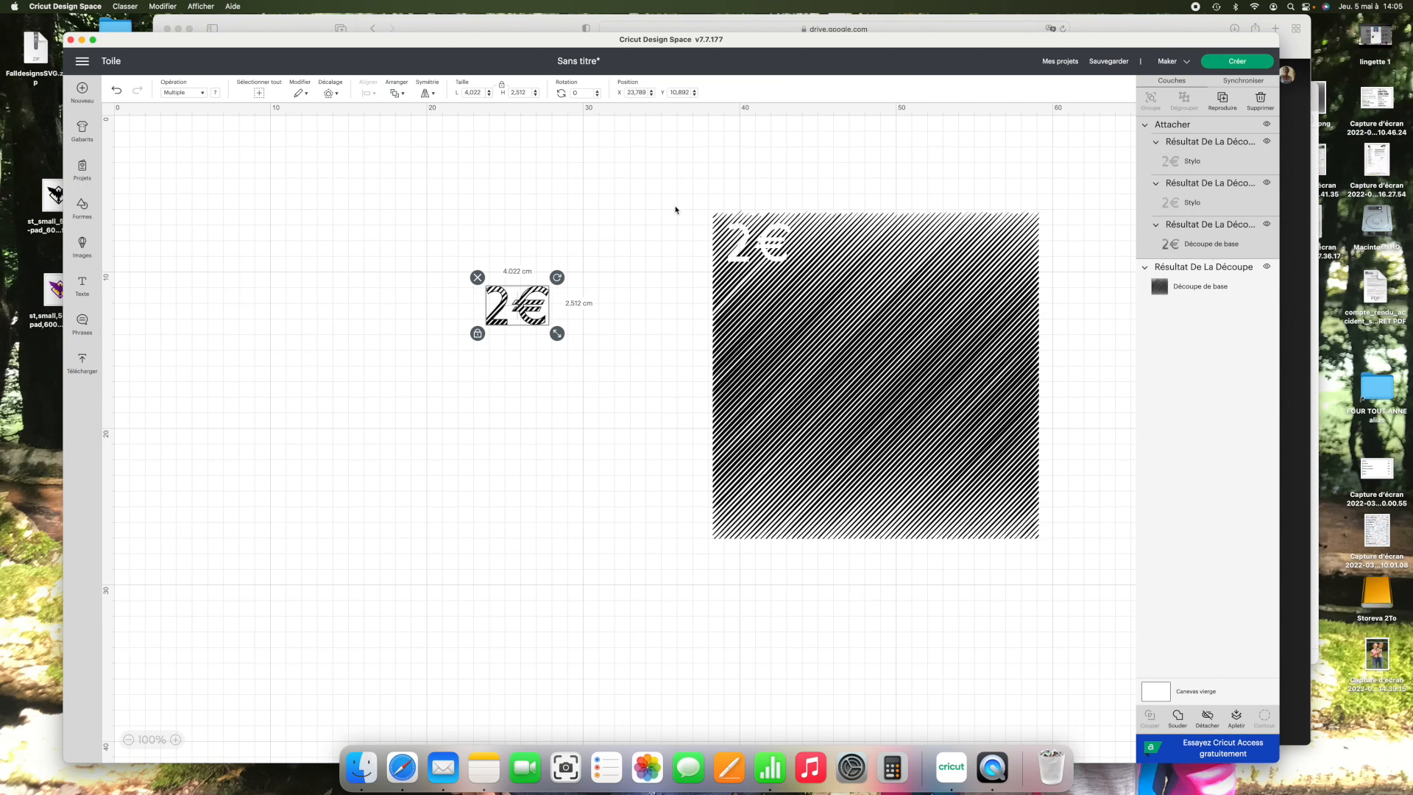
left_click(190, 95)
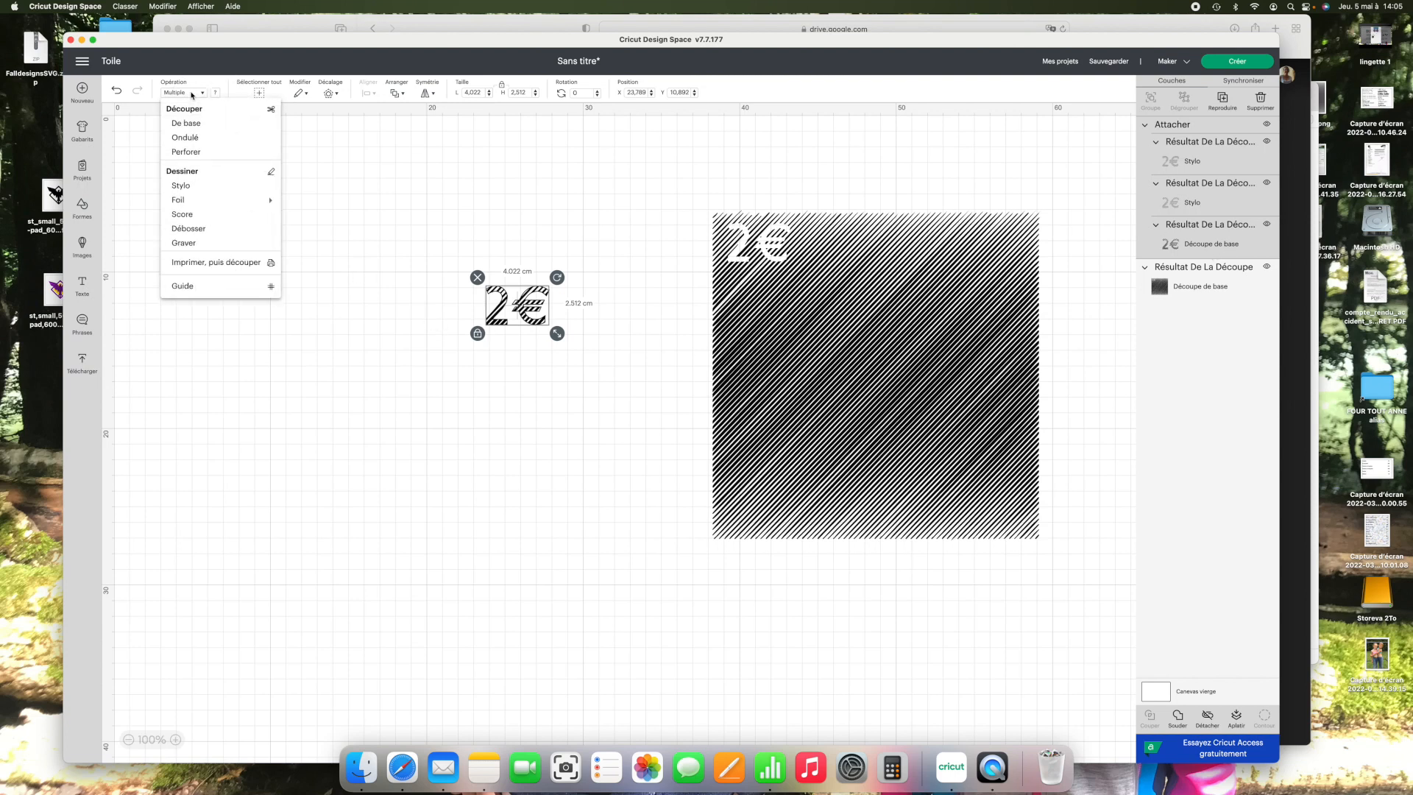
left_click(197, 187)
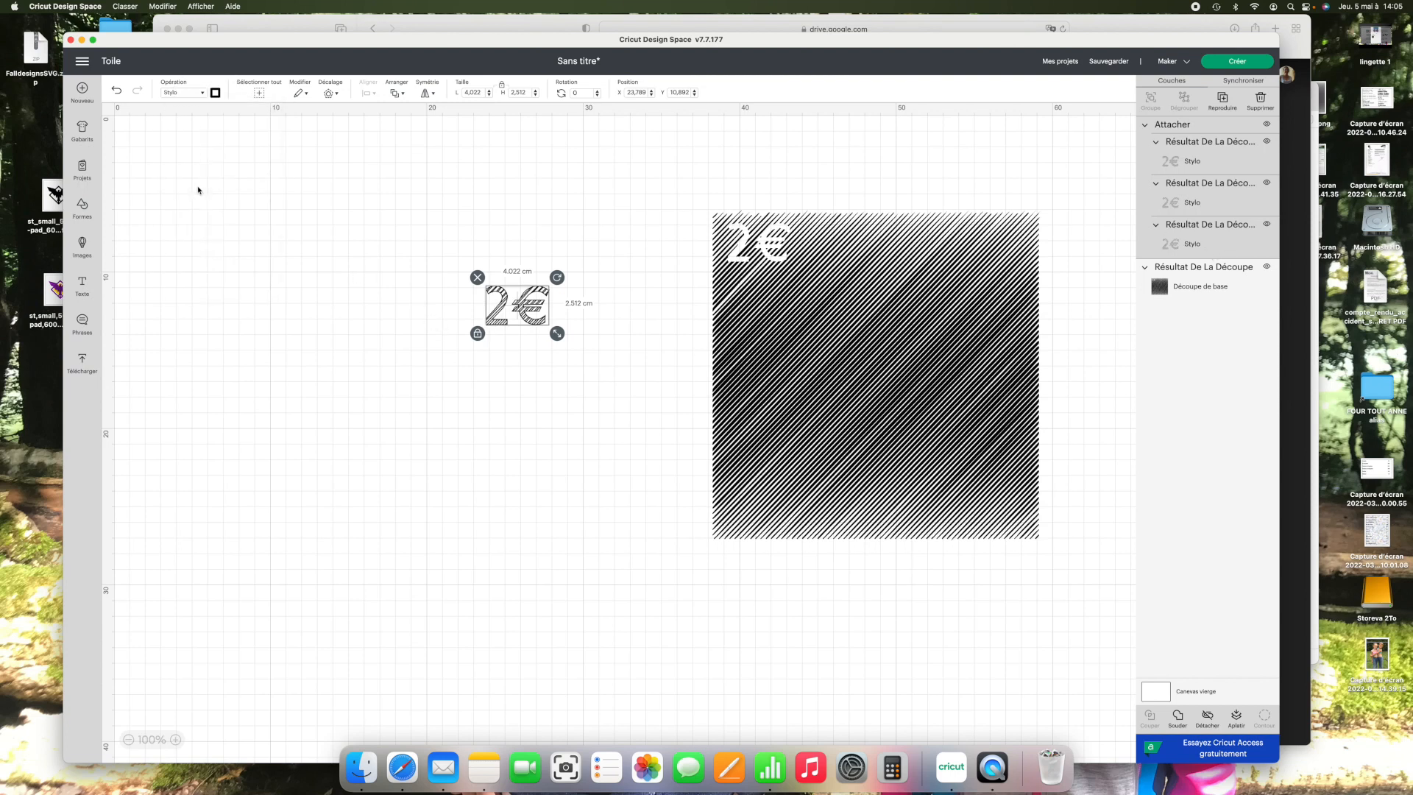
left_click(356, 329)
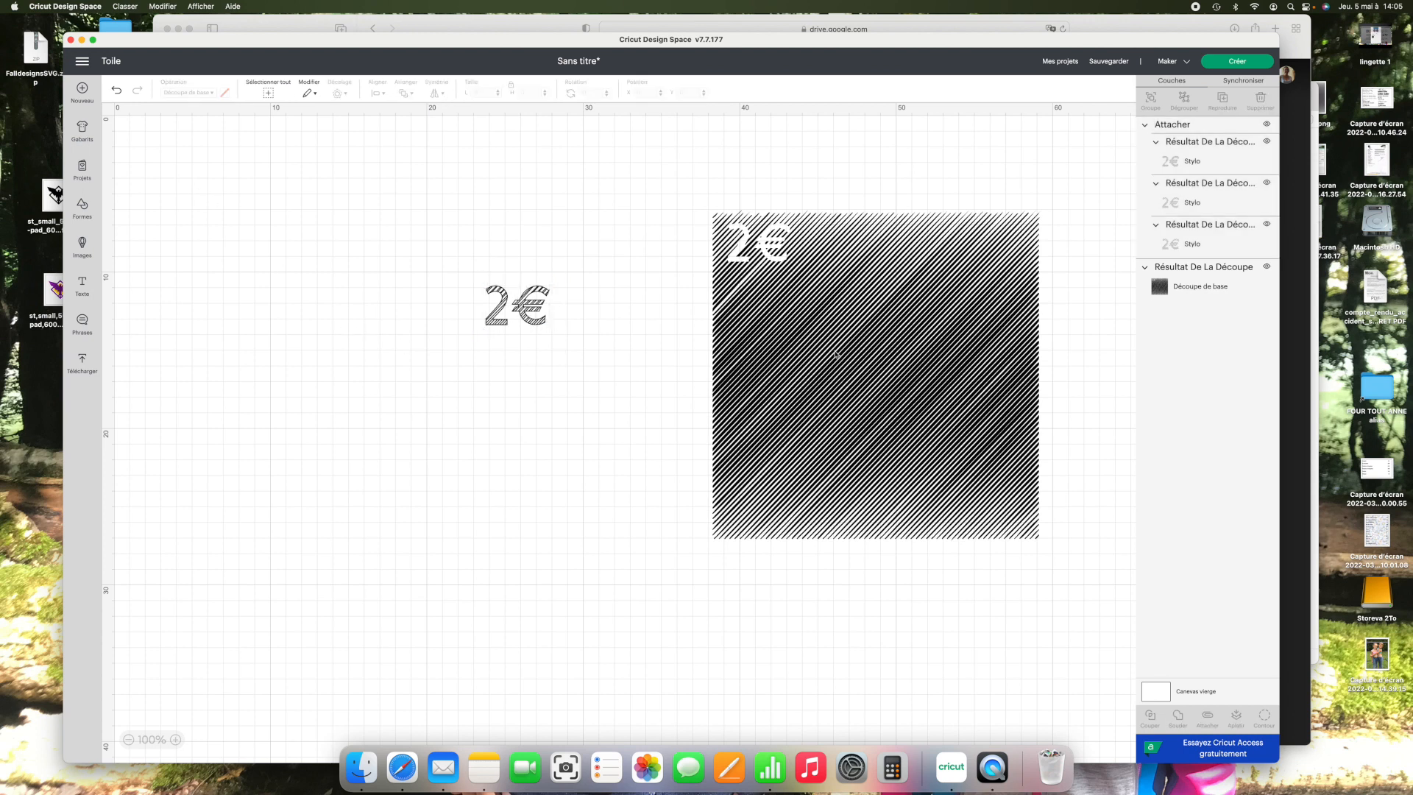
Insert a circle shape, colour it white and place it beside the hatched 2€
left_click_drag(534, 295, 454, 229)
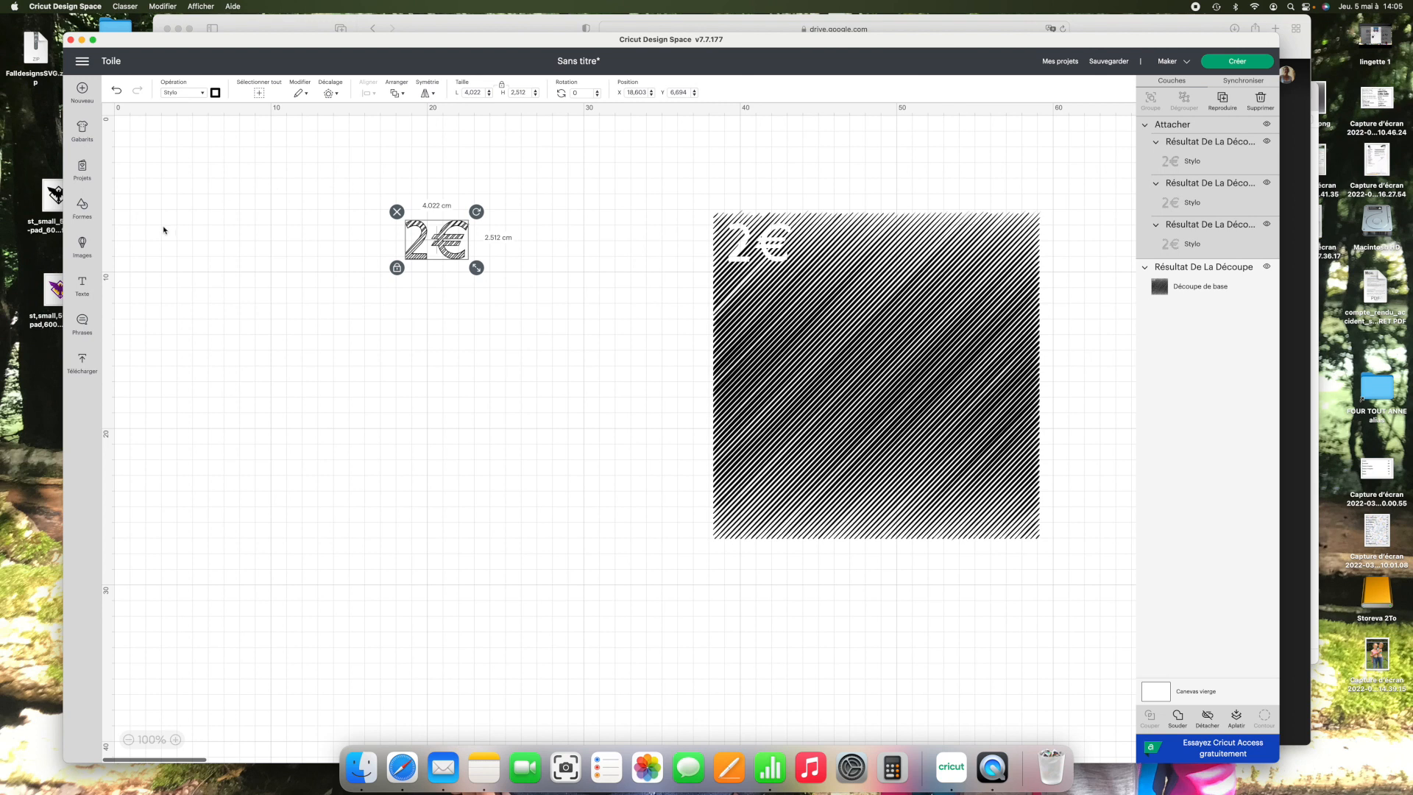
left_click(82, 210)
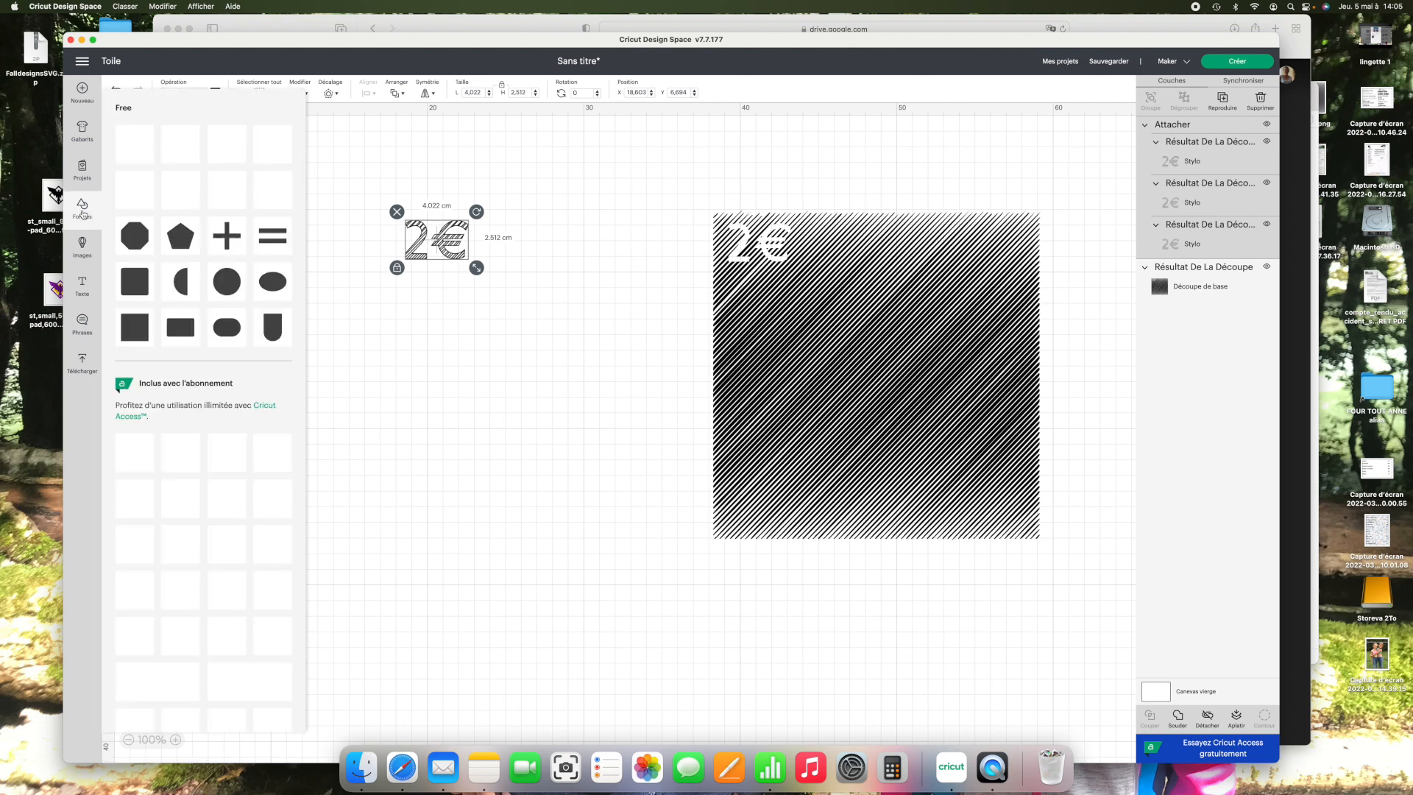
left_click(223, 280)
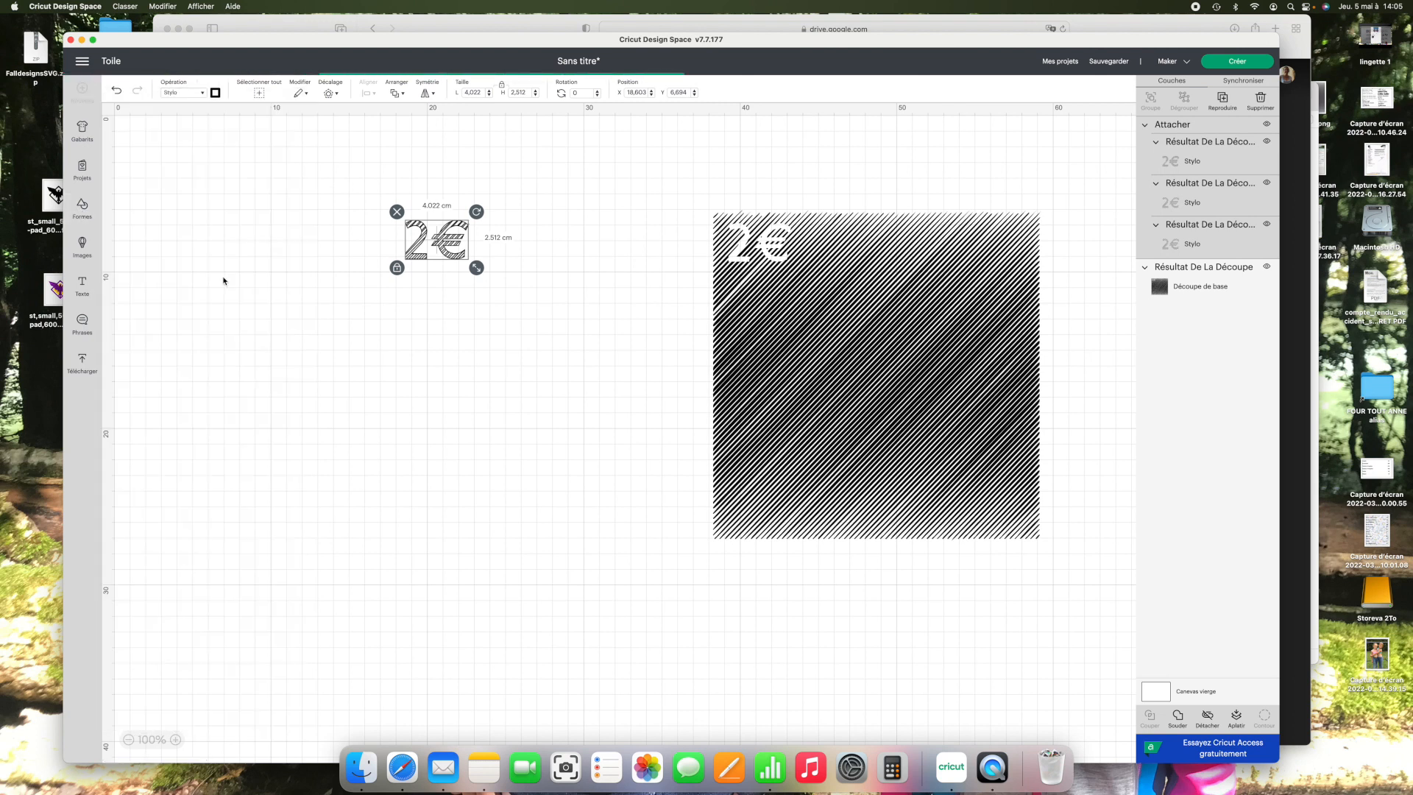
left_click(211, 94)
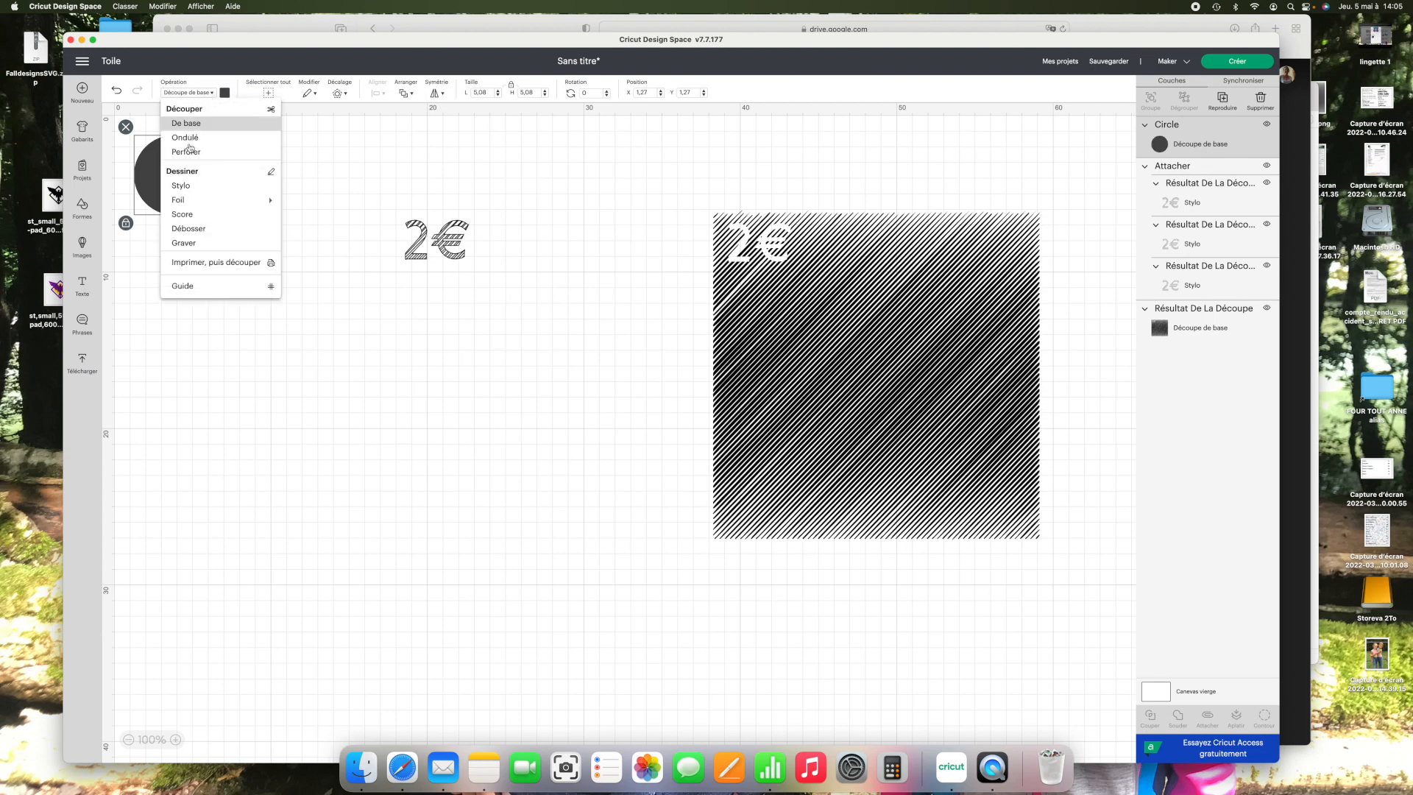
left_click(225, 96)
left_click(225, 93)
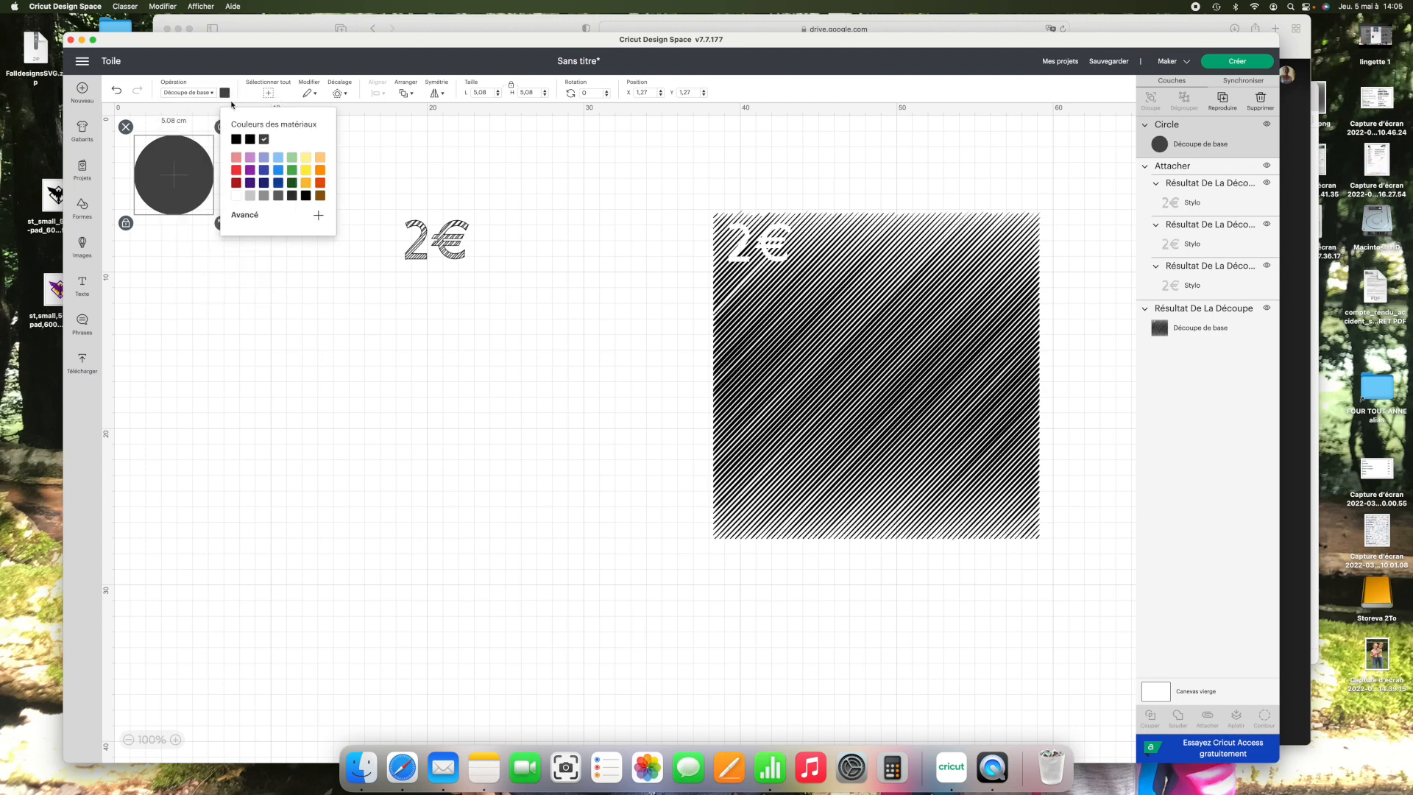
left_click(236, 196)
left_click_drag(184, 180, 319, 269)
left_click(416, 278)
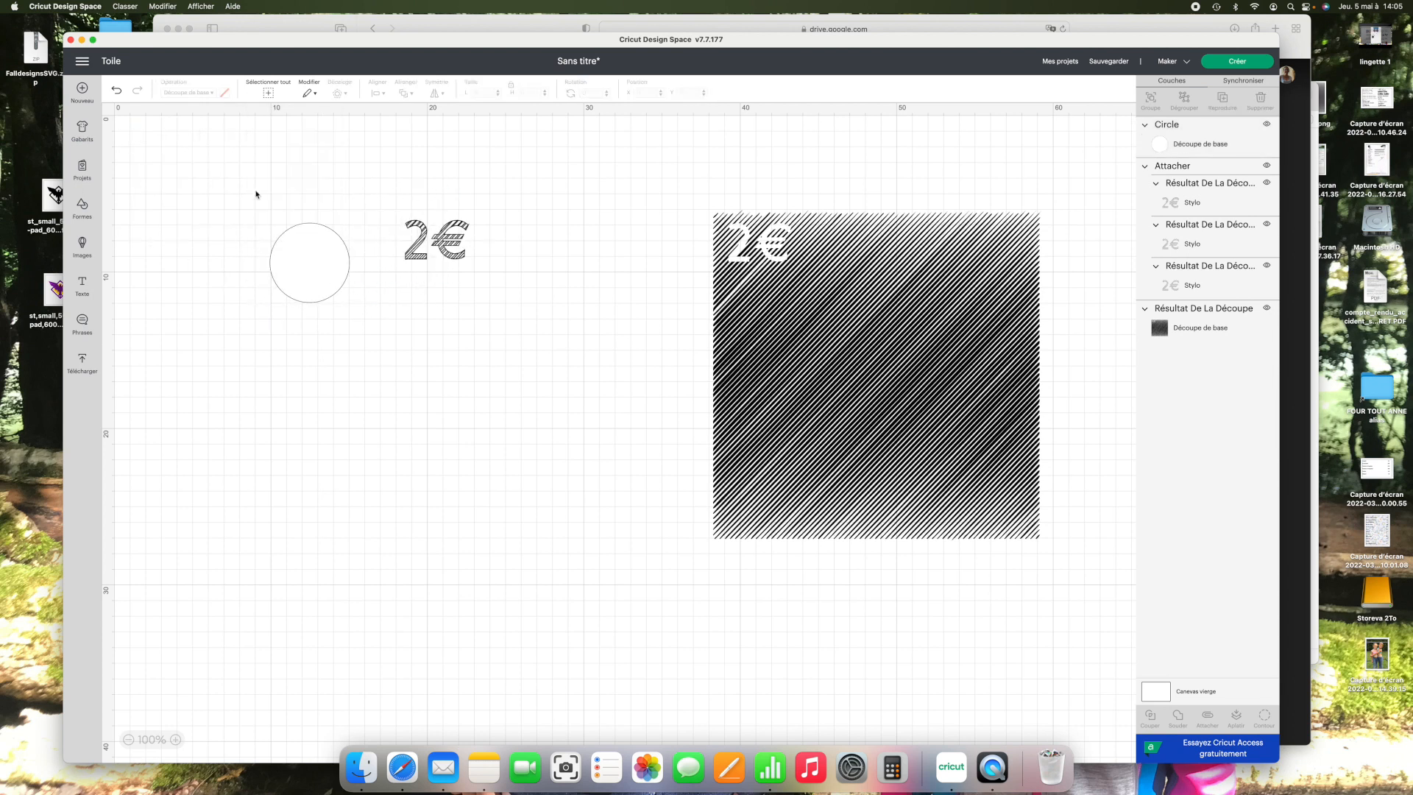
Bring the hatched 2€ to the front and move it onto the white circle
left_click(456, 256)
left_click(398, 93)
left_click(411, 109)
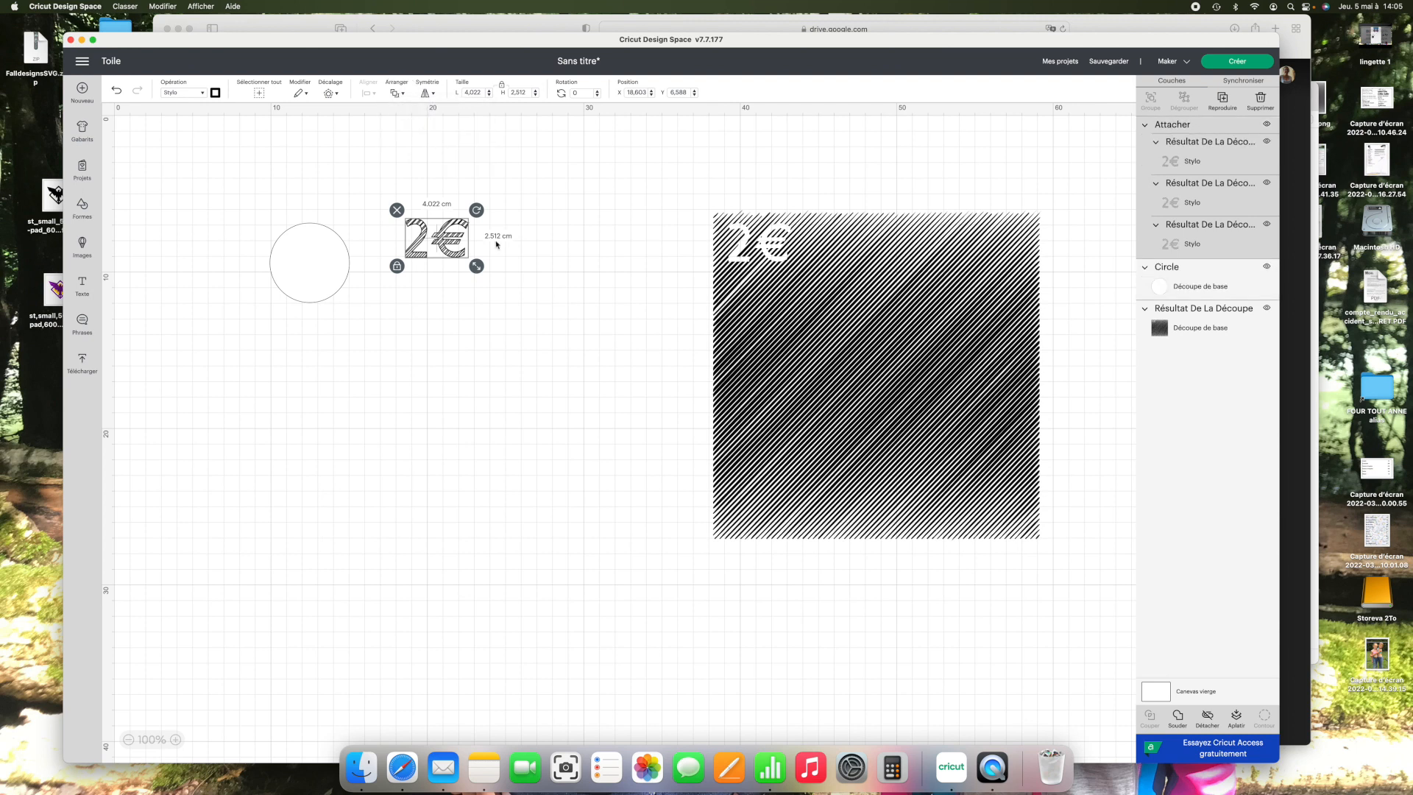
left_click_drag(444, 242, 344, 265)
Centre the hatched 2€ and the circle on each other
left_click_drag(413, 329, 212, 184)
left_click(397, 93)
left_click(371, 93)
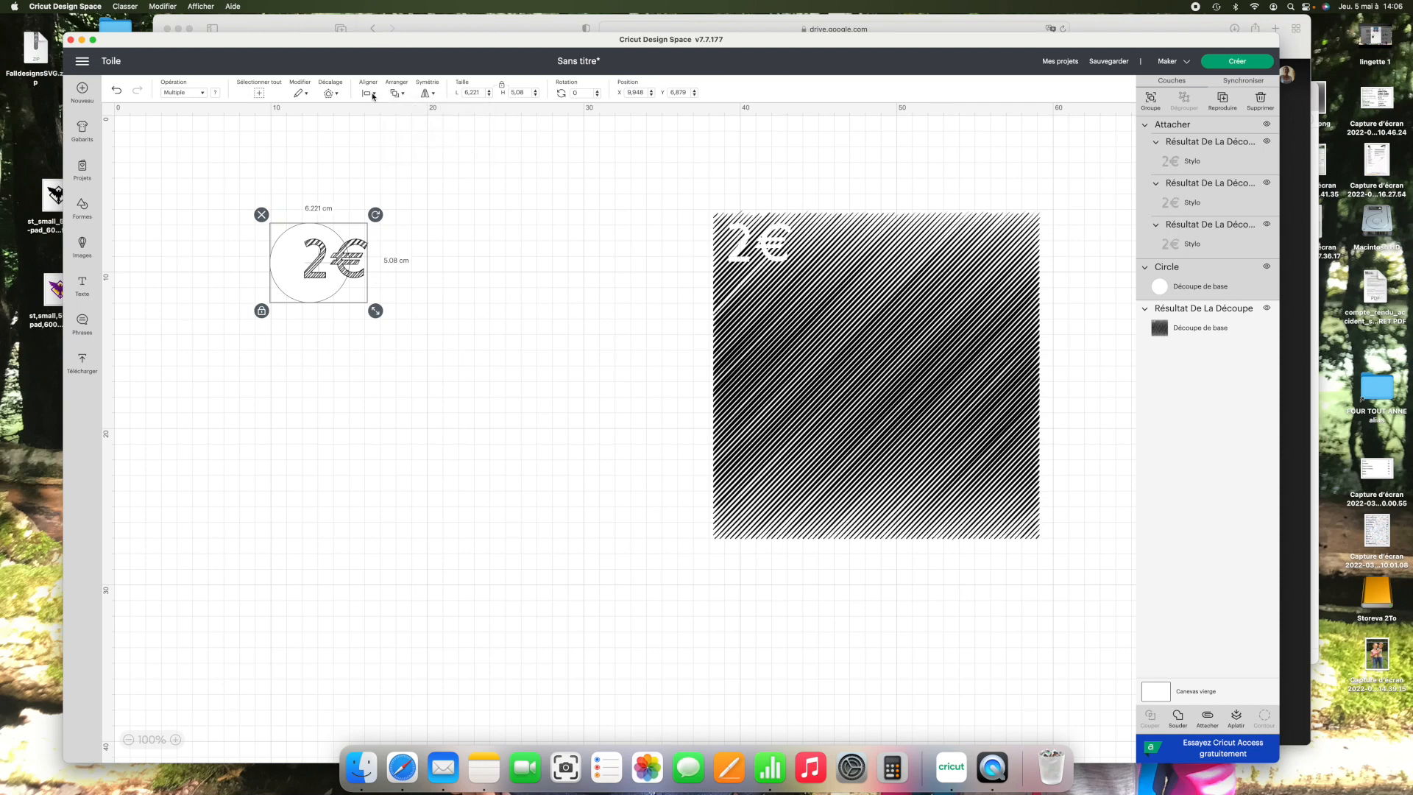
left_click(371, 94)
left_click(406, 208)
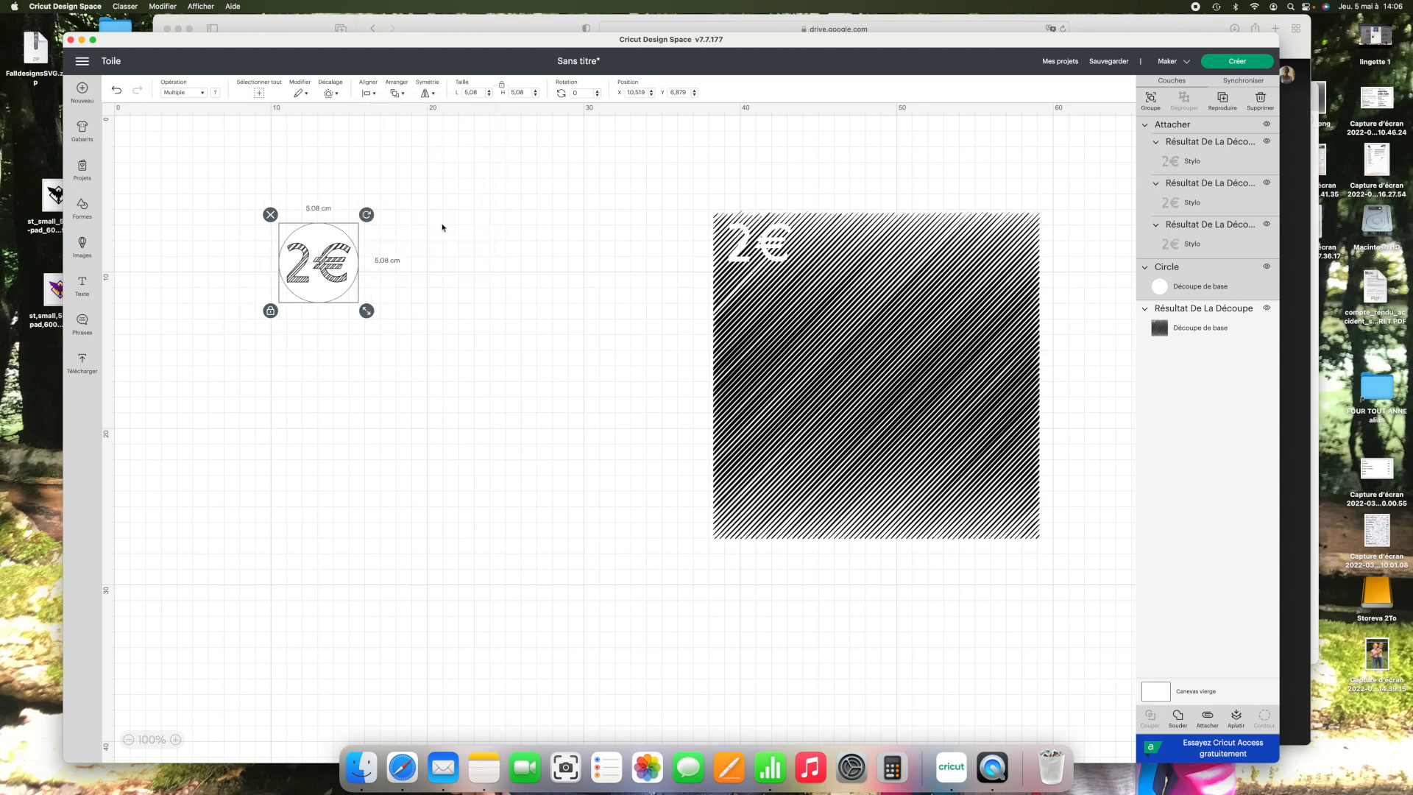
Attach the hatched 2€ to the circle and move the combined tag slightly up and to the right
left_click(1207, 720)
left_click(354, 337)
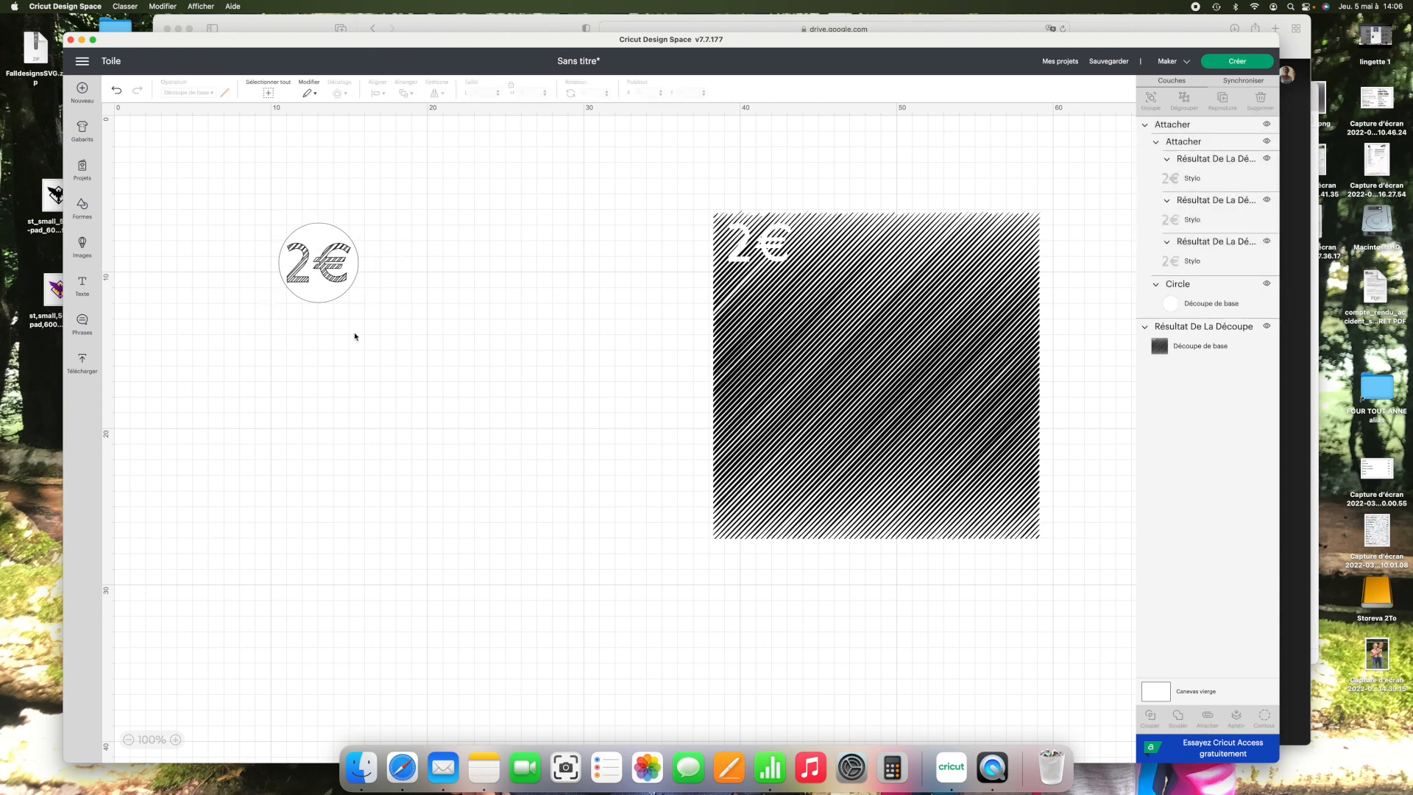
left_click_drag(325, 294, 391, 277)
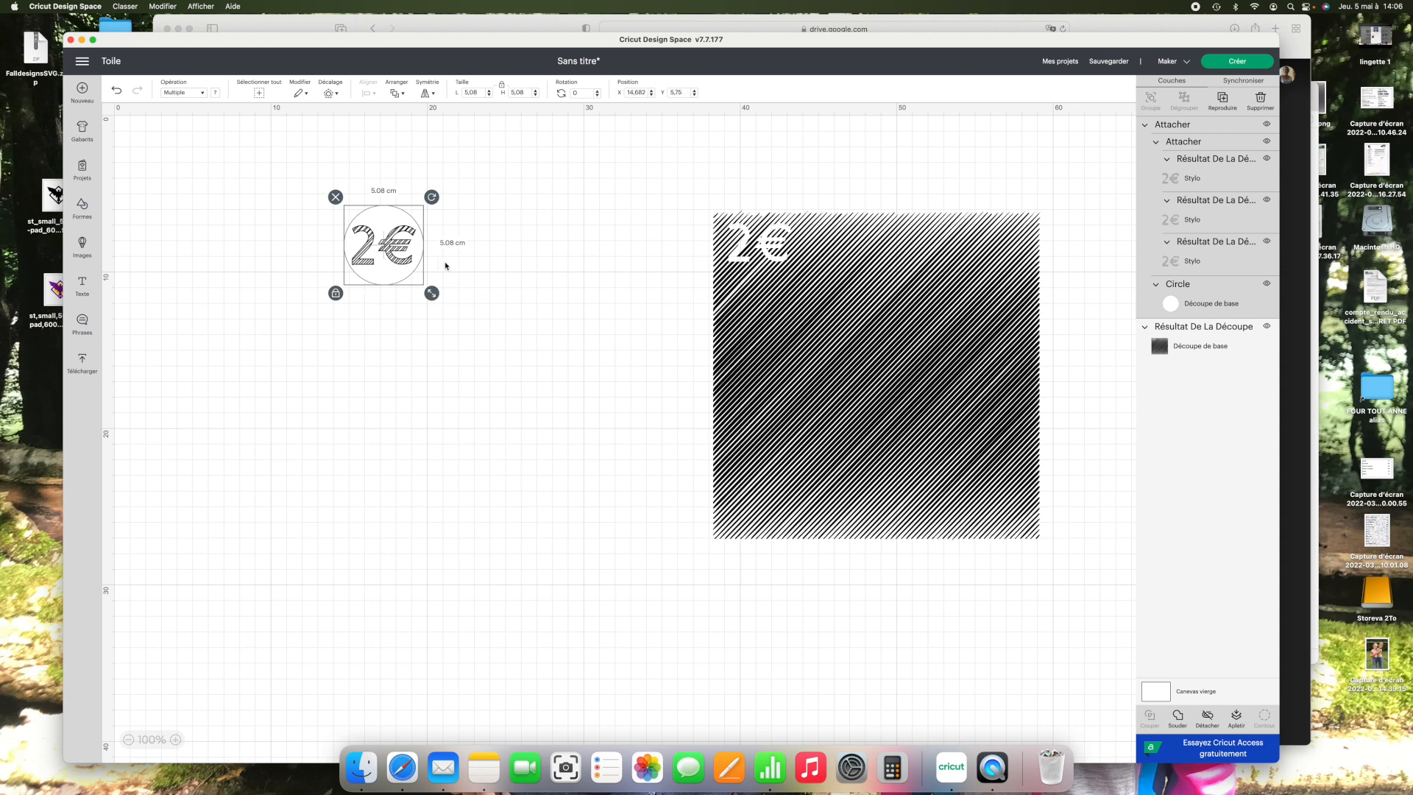
left_click(386, 306)
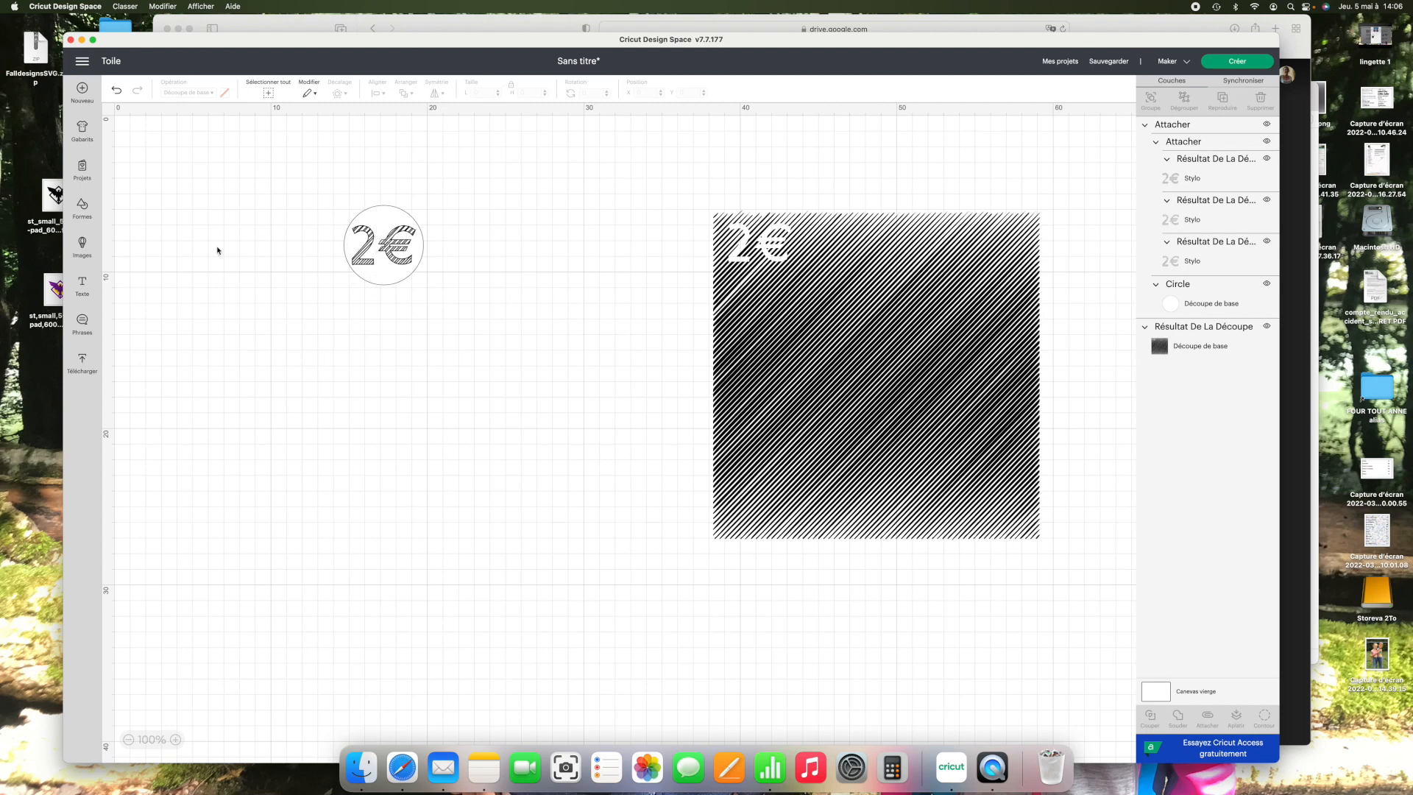
Add a text object reading 4€ and set its operation to Stylo
left_click(82, 287)
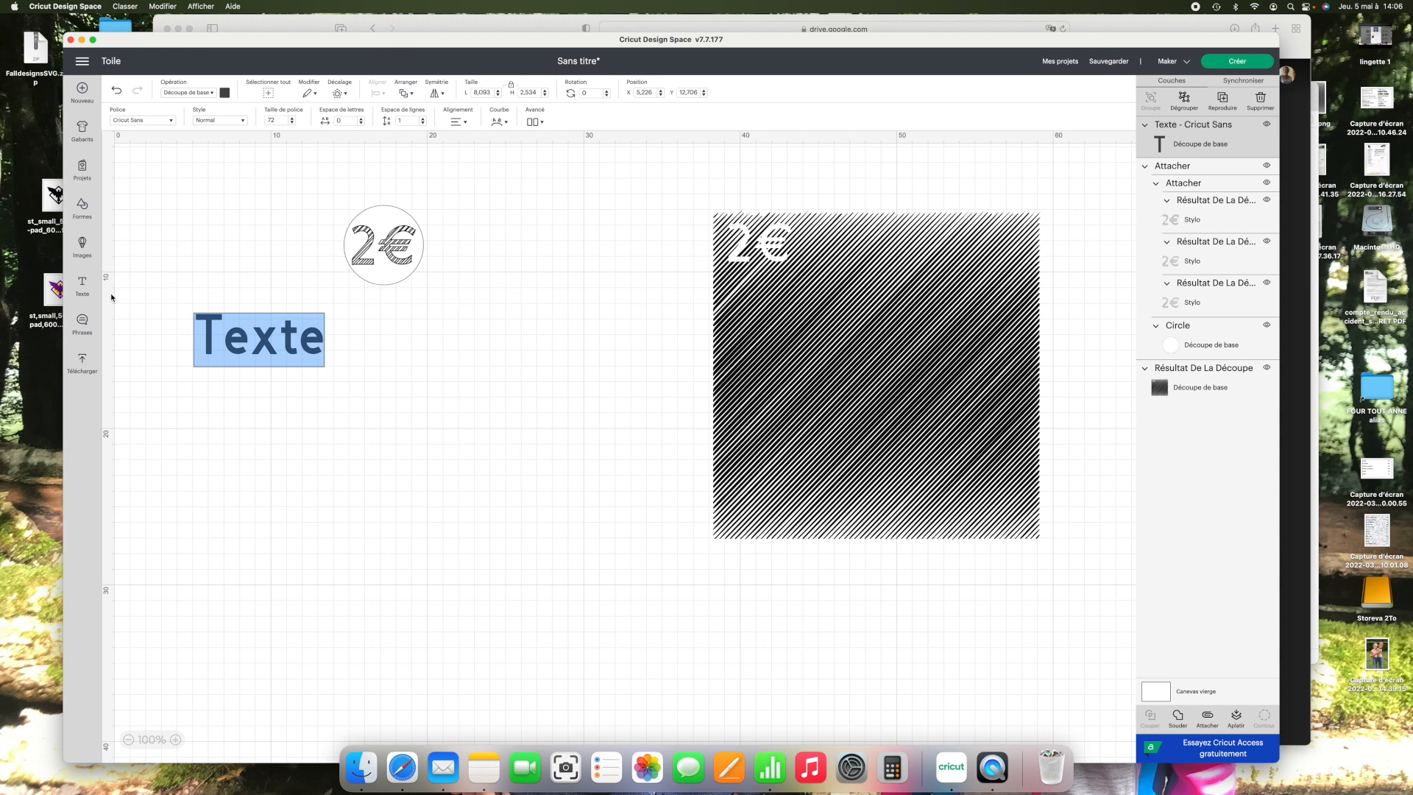
type("4€")
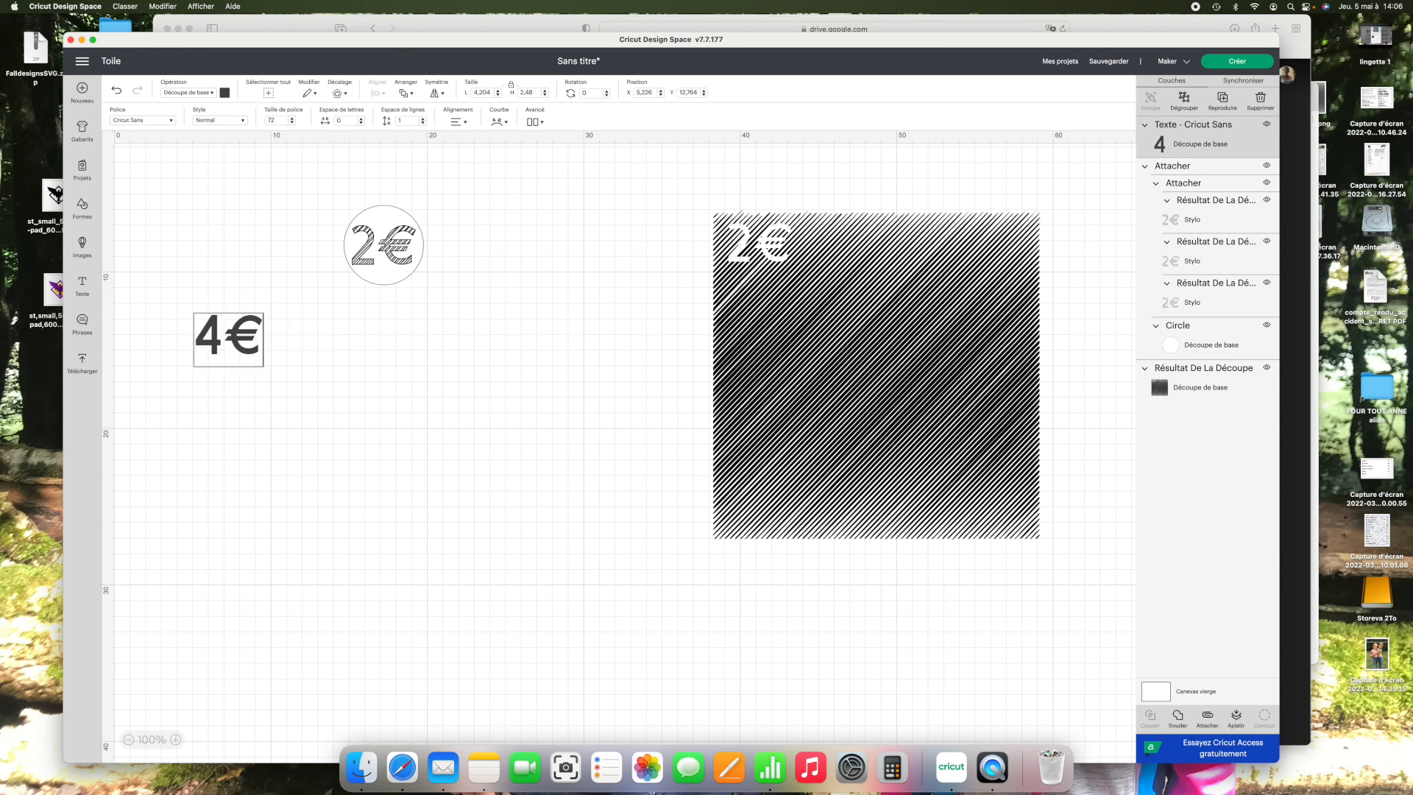
scroll(397, 350, "right", 1)
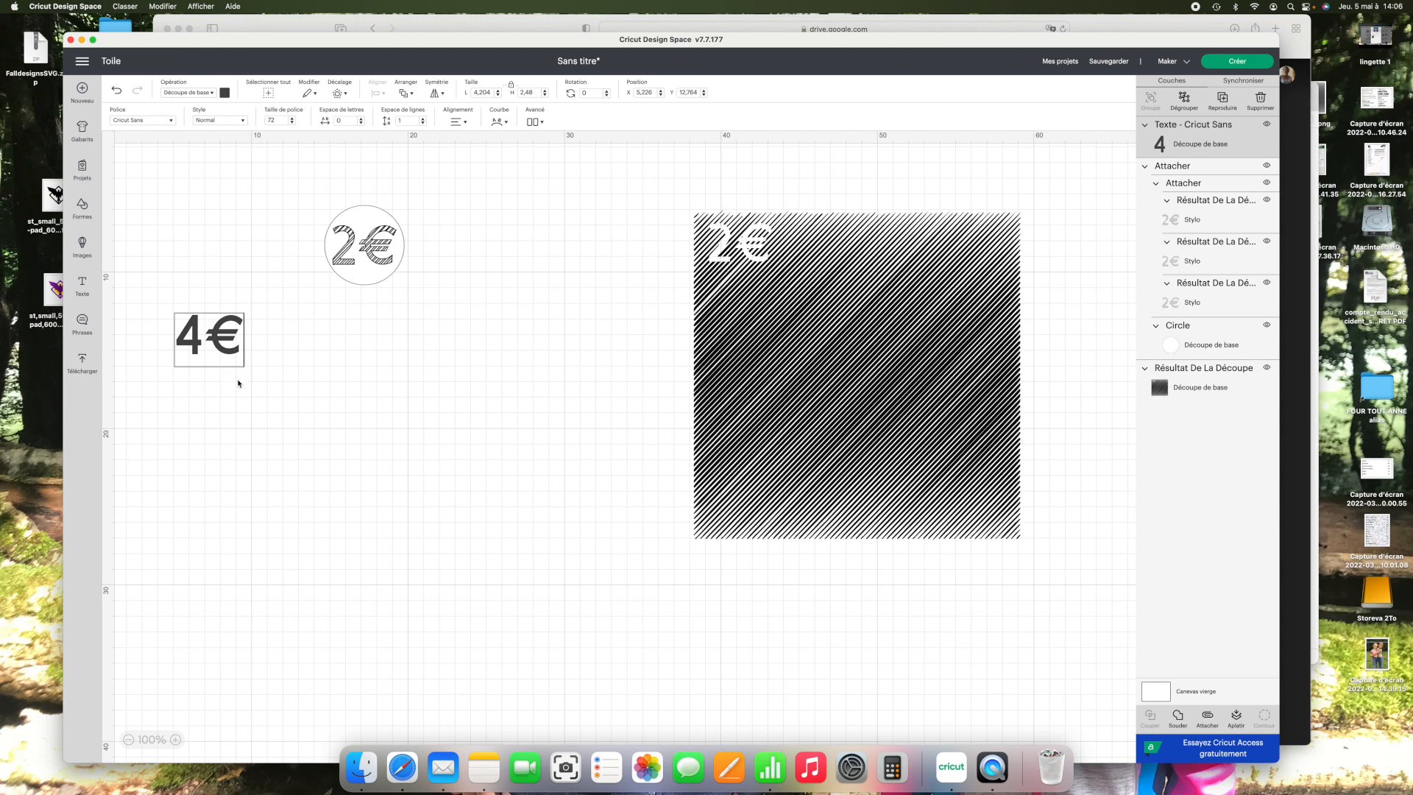
key("Escape")
left_click(211, 93)
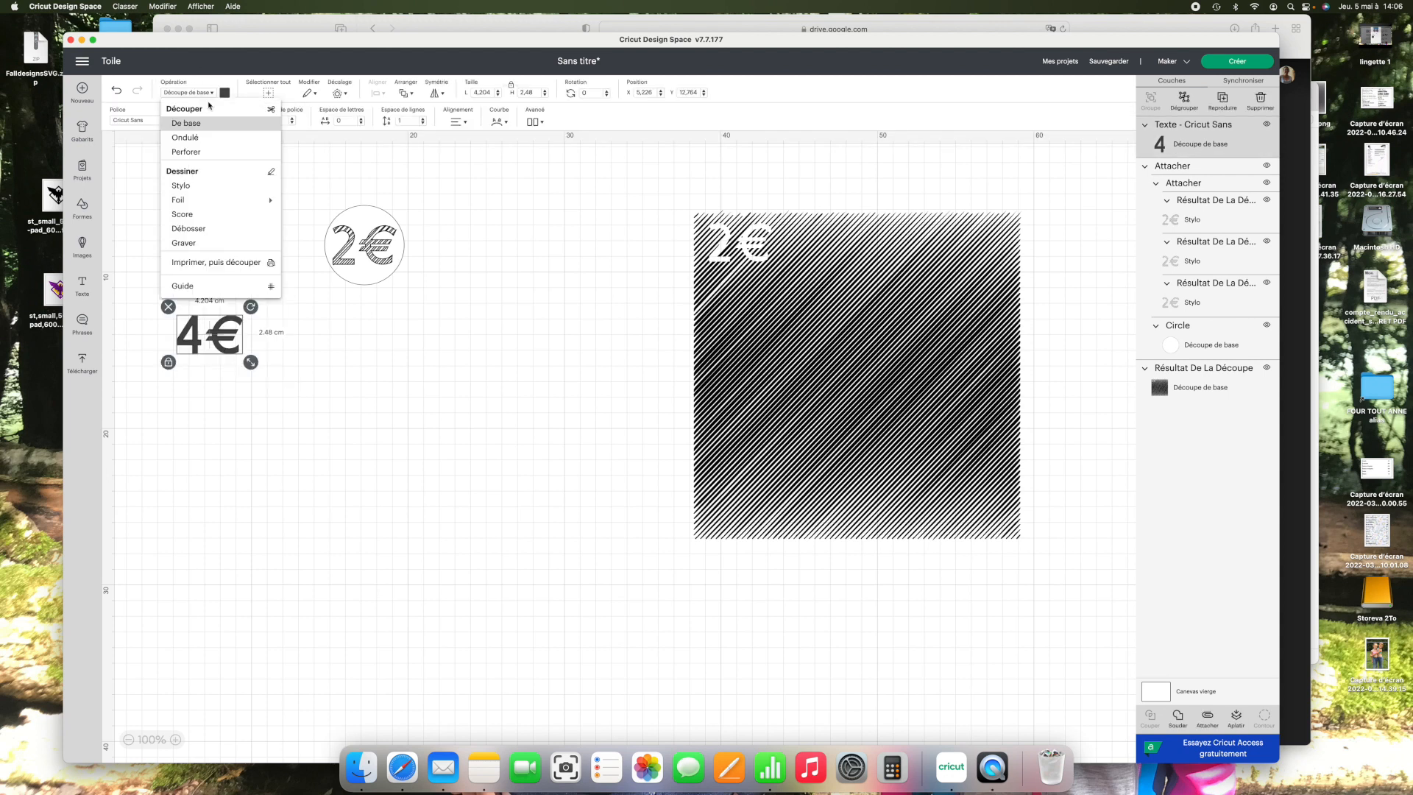
left_click(212, 187)
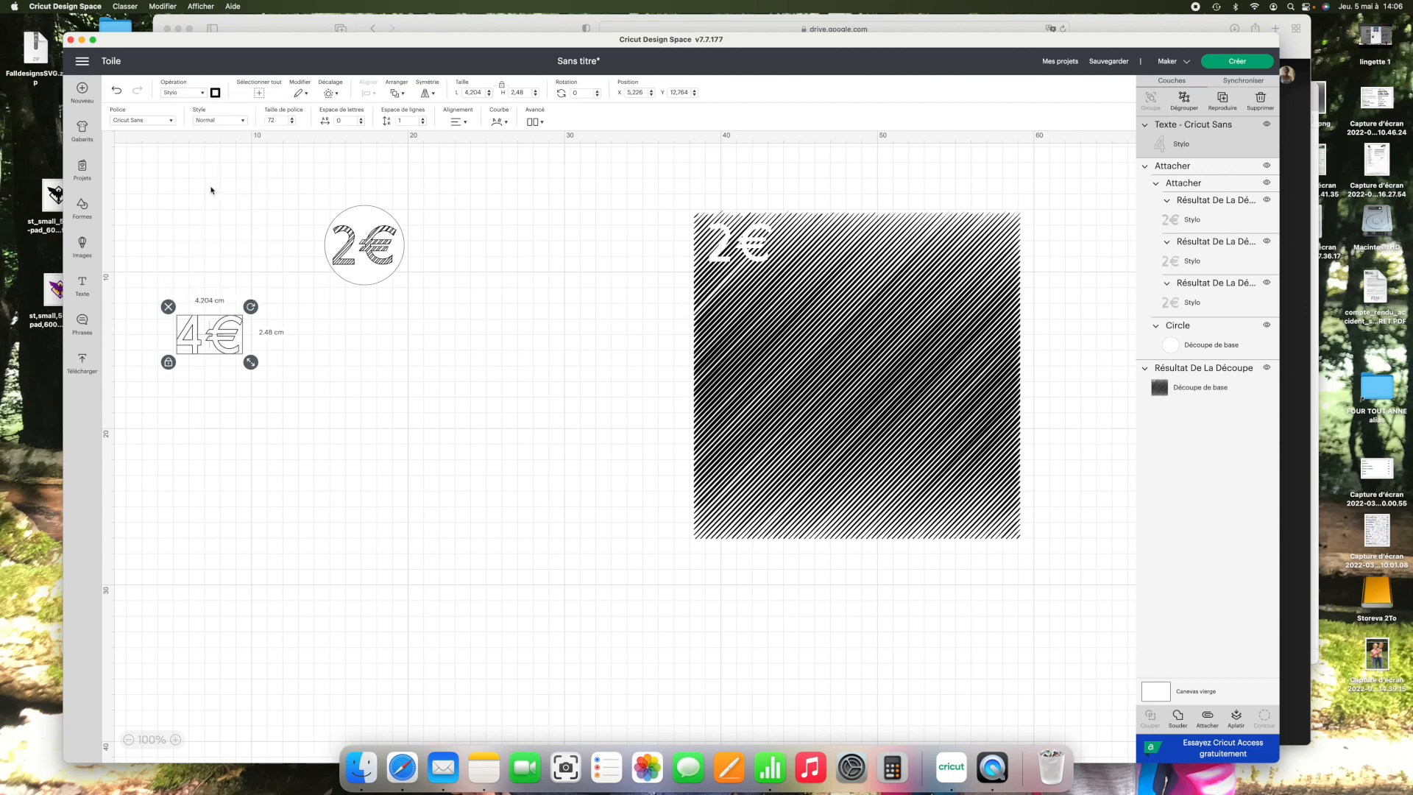
left_click(310, 416)
Move the 4€ text onto the middle of the hatched square and slice the two together
mouse_move(210, 334)
left_mouse_down()
mouse_move(328, 354)
mouse_move(862, 370)
left_mouse_up()
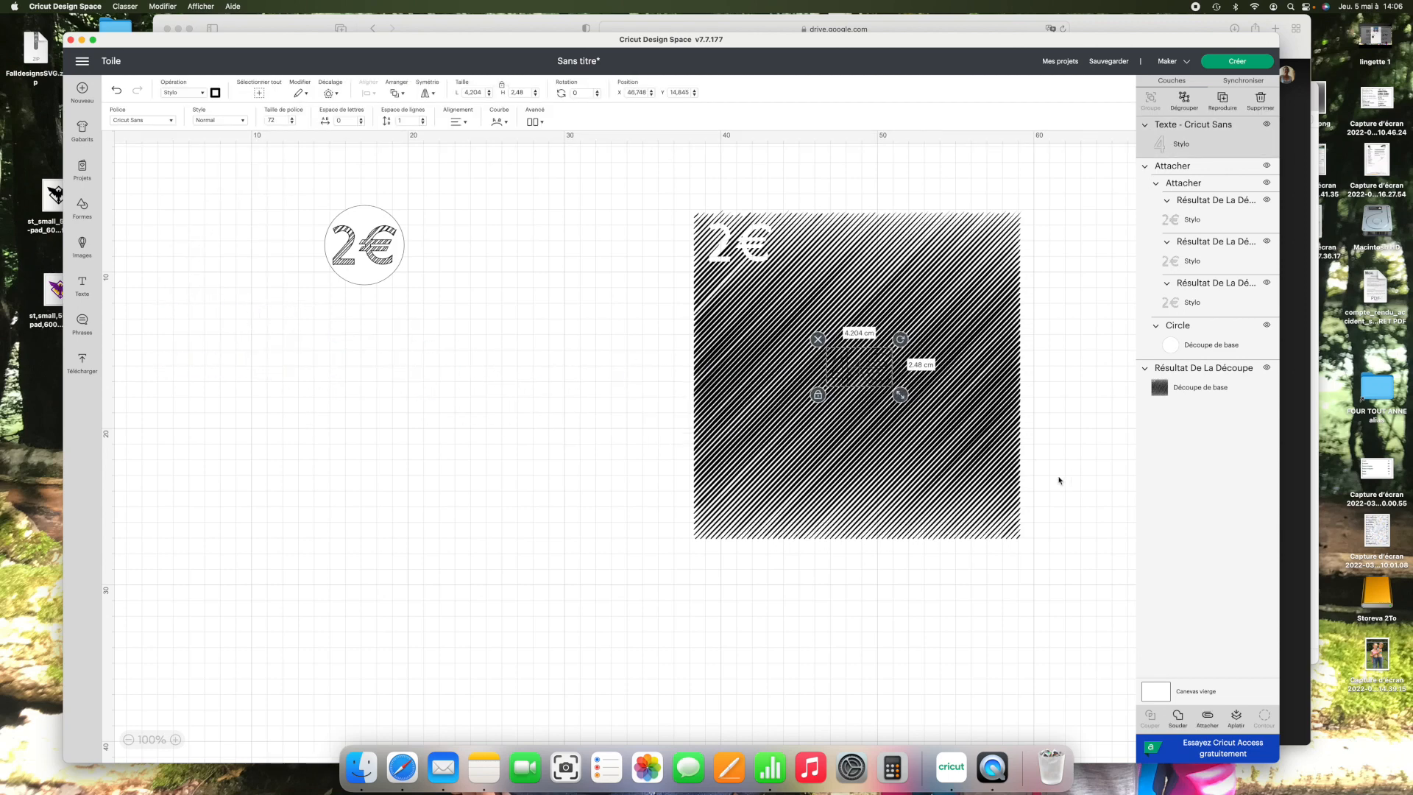
left_click(1067, 476)
mouse_move(1097, 503)
left_mouse_down()
mouse_move(836, 404)
mouse_move(777, 310)
left_mouse_up()
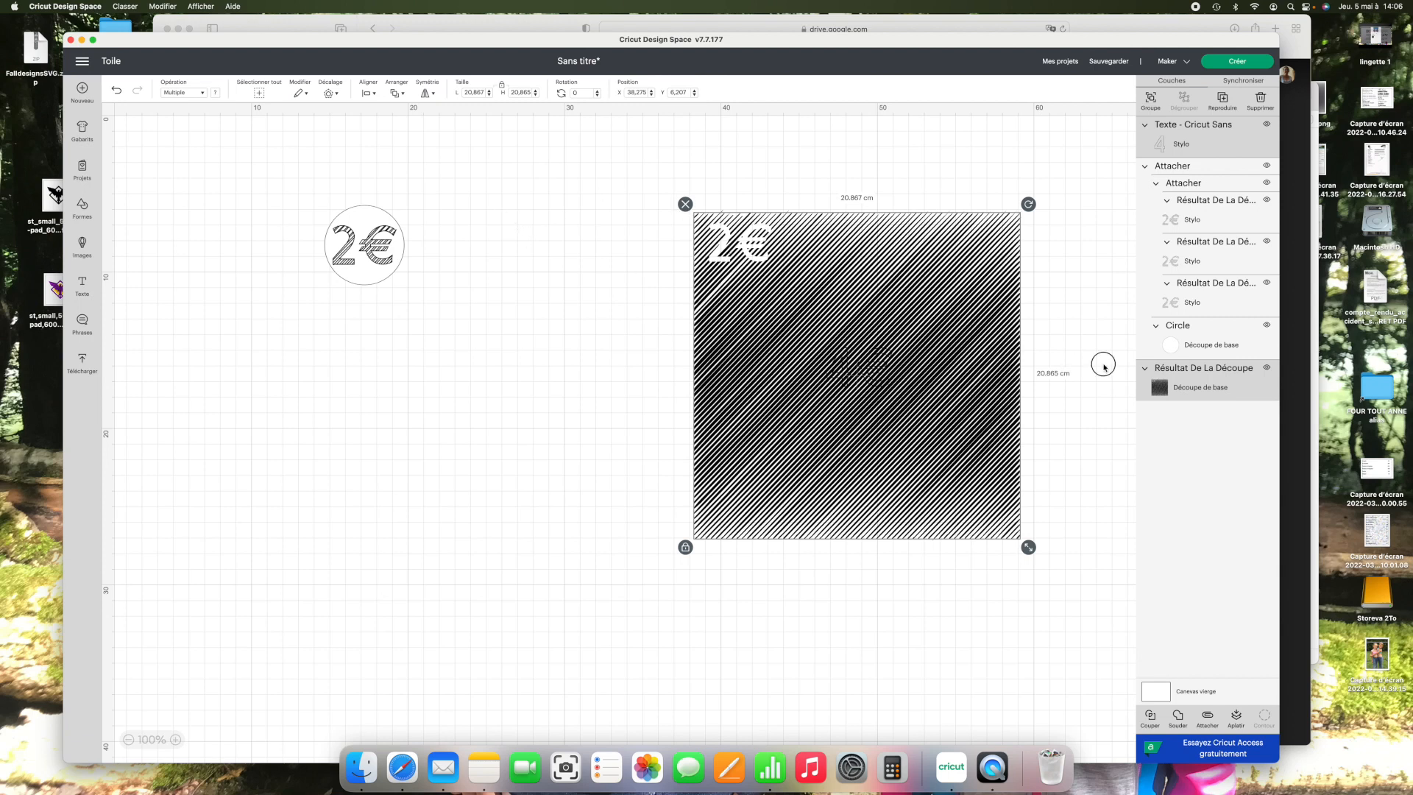
left_click(1101, 363)
mouse_move(1091, 438)
left_mouse_down()
mouse_move(920, 404)
mouse_move(725, 311)
left_mouse_up()
left_click(1132, 720)
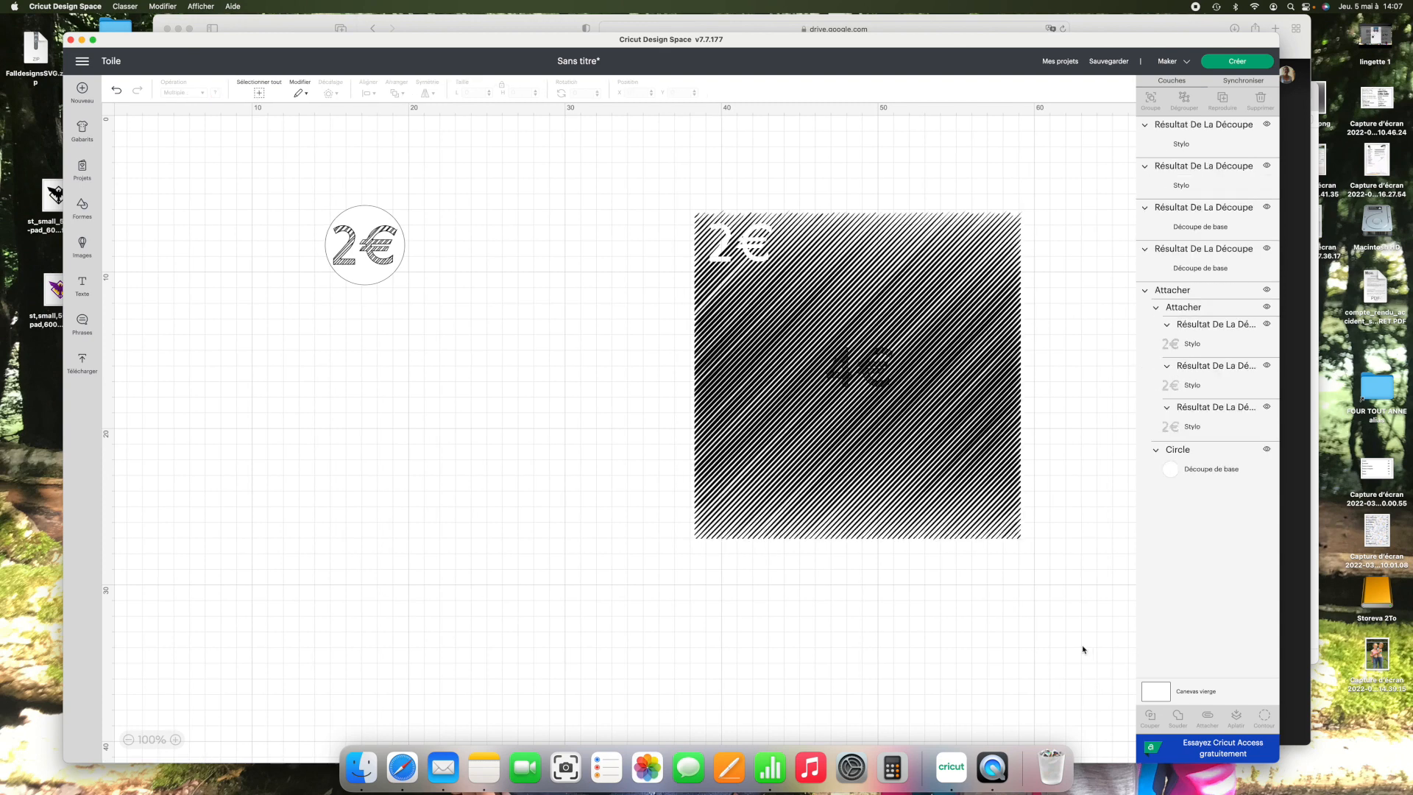
Move the leftover hatched square off the sliced 4€ and attach the 4€ pieces together with the Stylo operation
mouse_move(832, 462)
left_mouse_down()
mouse_move(479, 567)
mouse_move(479, 584)
left_mouse_up()
left_click_drag(914, 416, 785, 312)
left_click(192, 92)
left_click(215, 192)
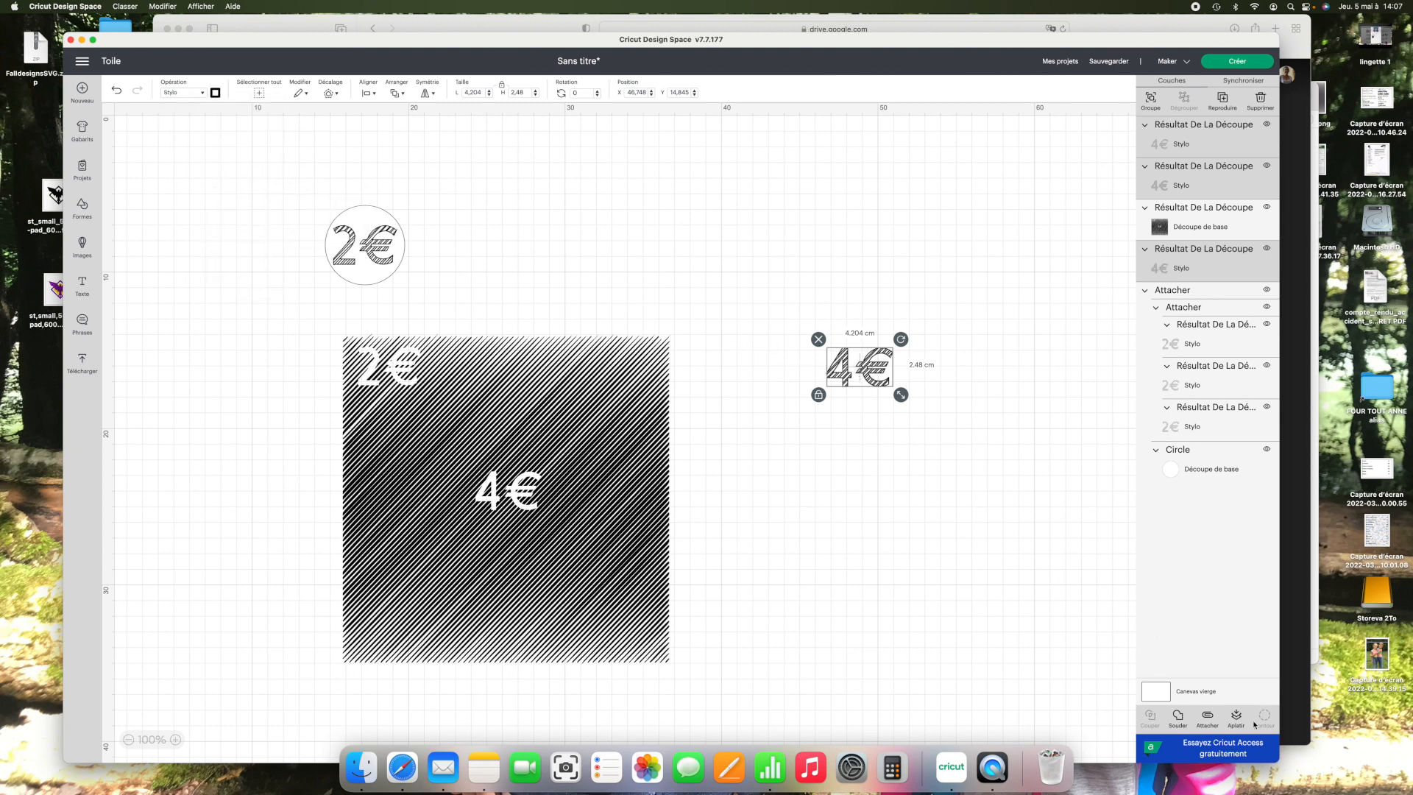
left_click(1207, 717)
left_click(955, 530)
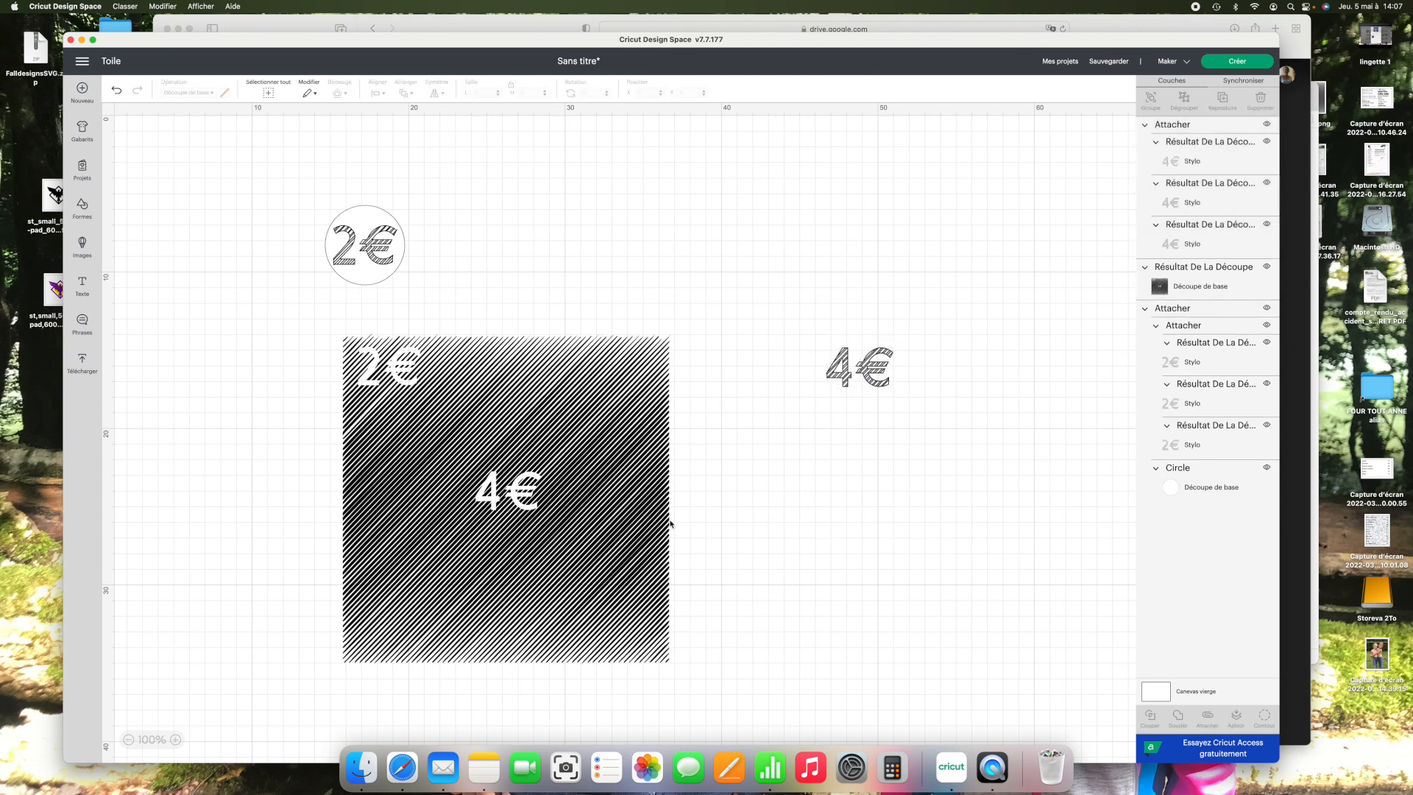
Insert an octagon shape and colour it white
left_click(82, 208)
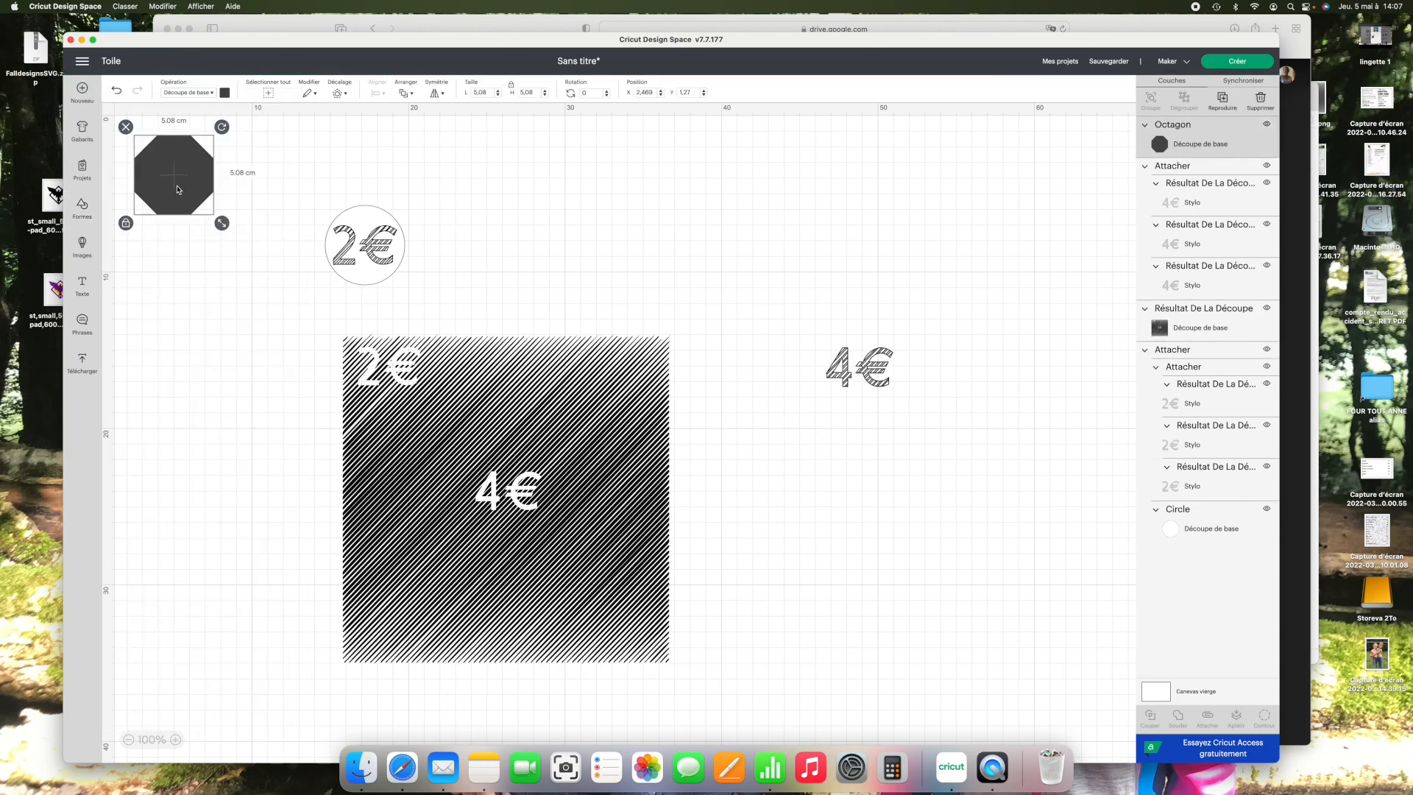
left_click(224, 92)
left_click(235, 140)
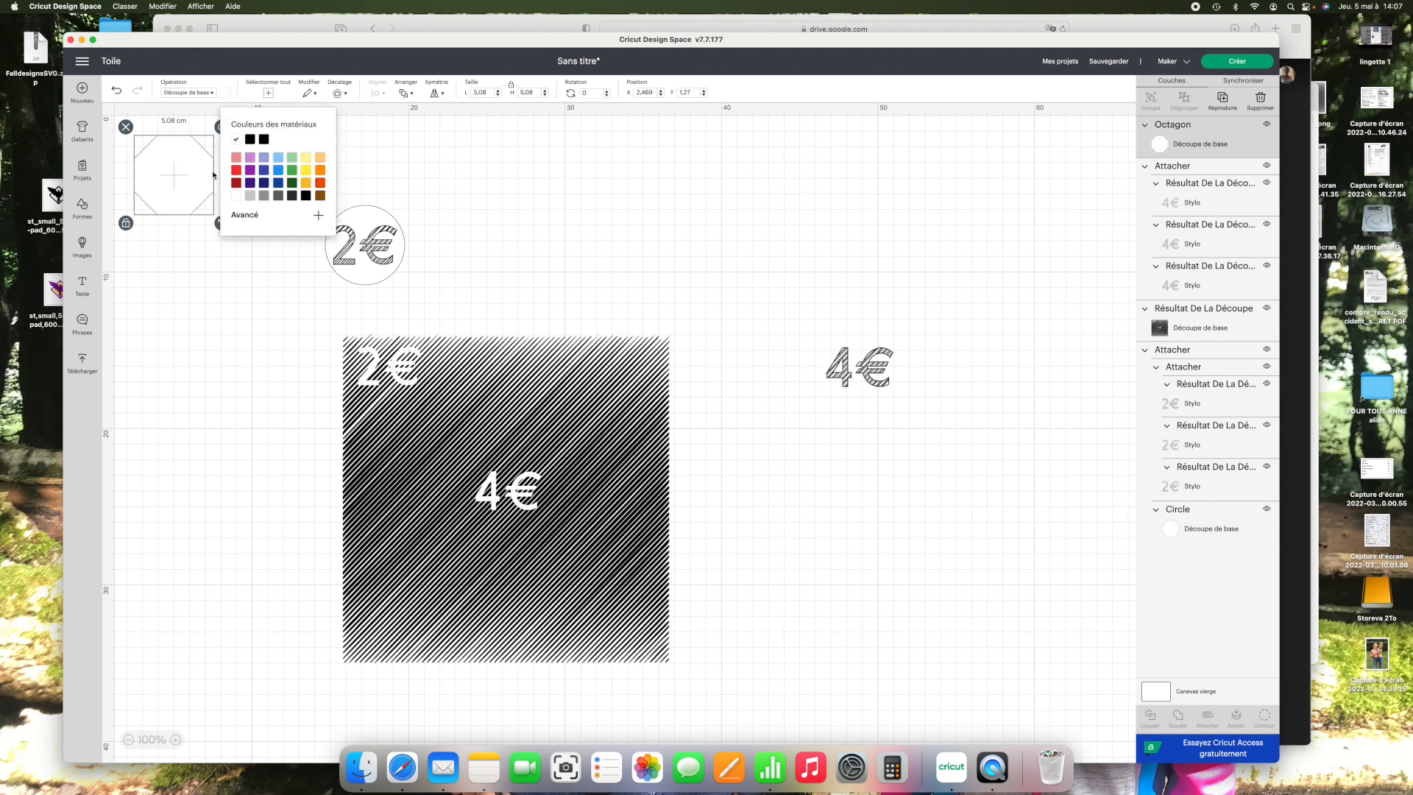
Bring the hatched 4€ to the front and move it onto the white octagon
left_click(855, 373)
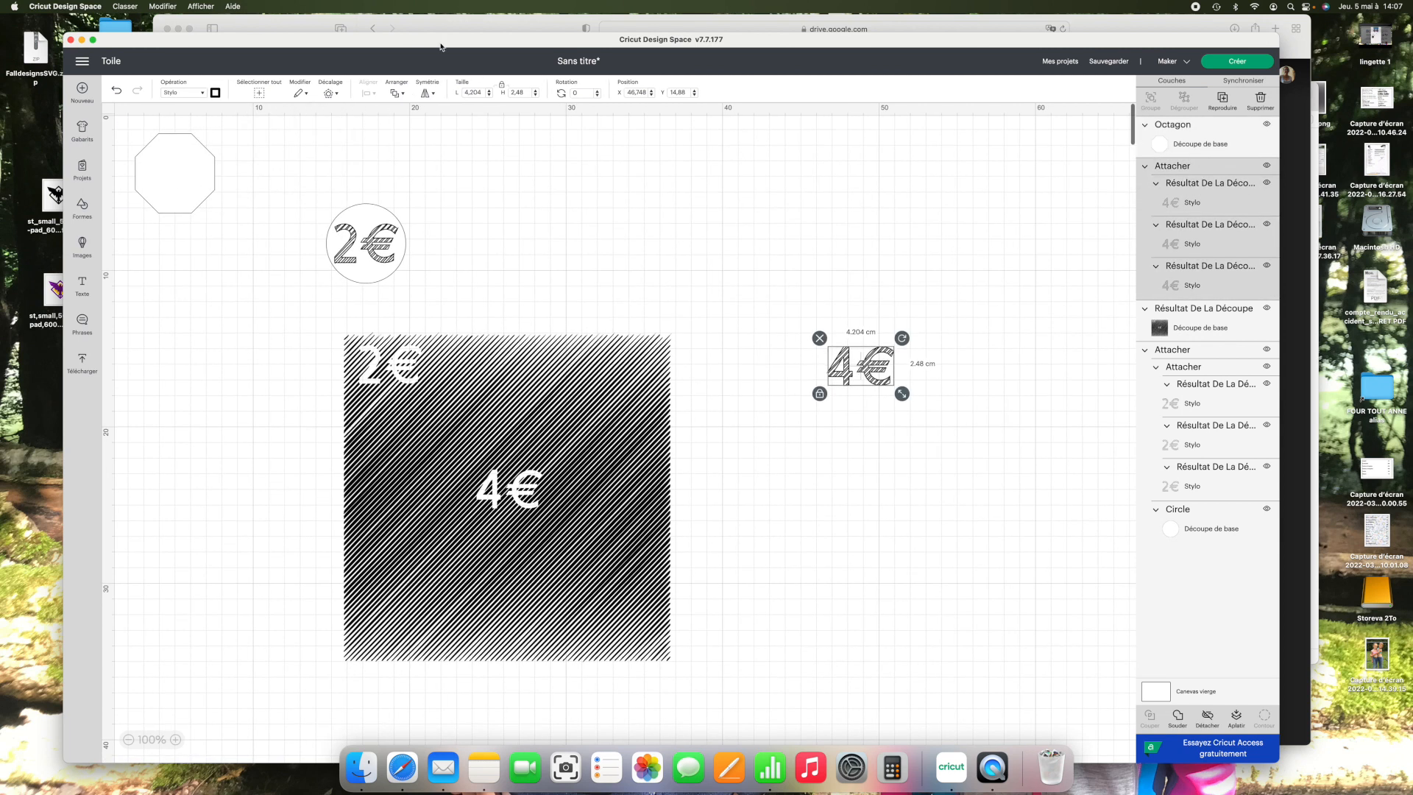
left_click(404, 94)
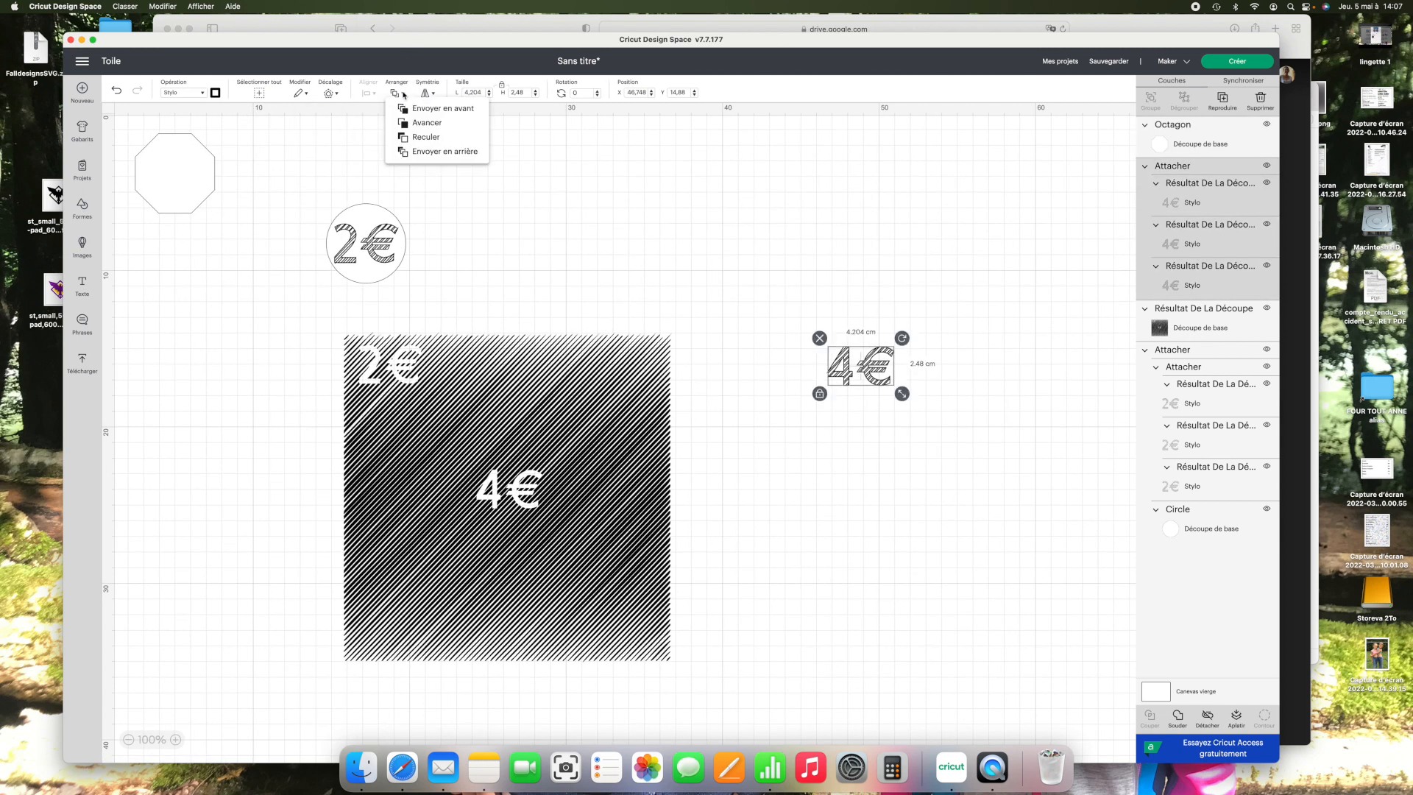
left_click(441, 108)
left_click_drag(393, 287, 196, 175)
Centre the hatched 4€ and the octagon on each other and attach them as one tag
left_click_drag(260, 247, 130, 116)
left_click(371, 93)
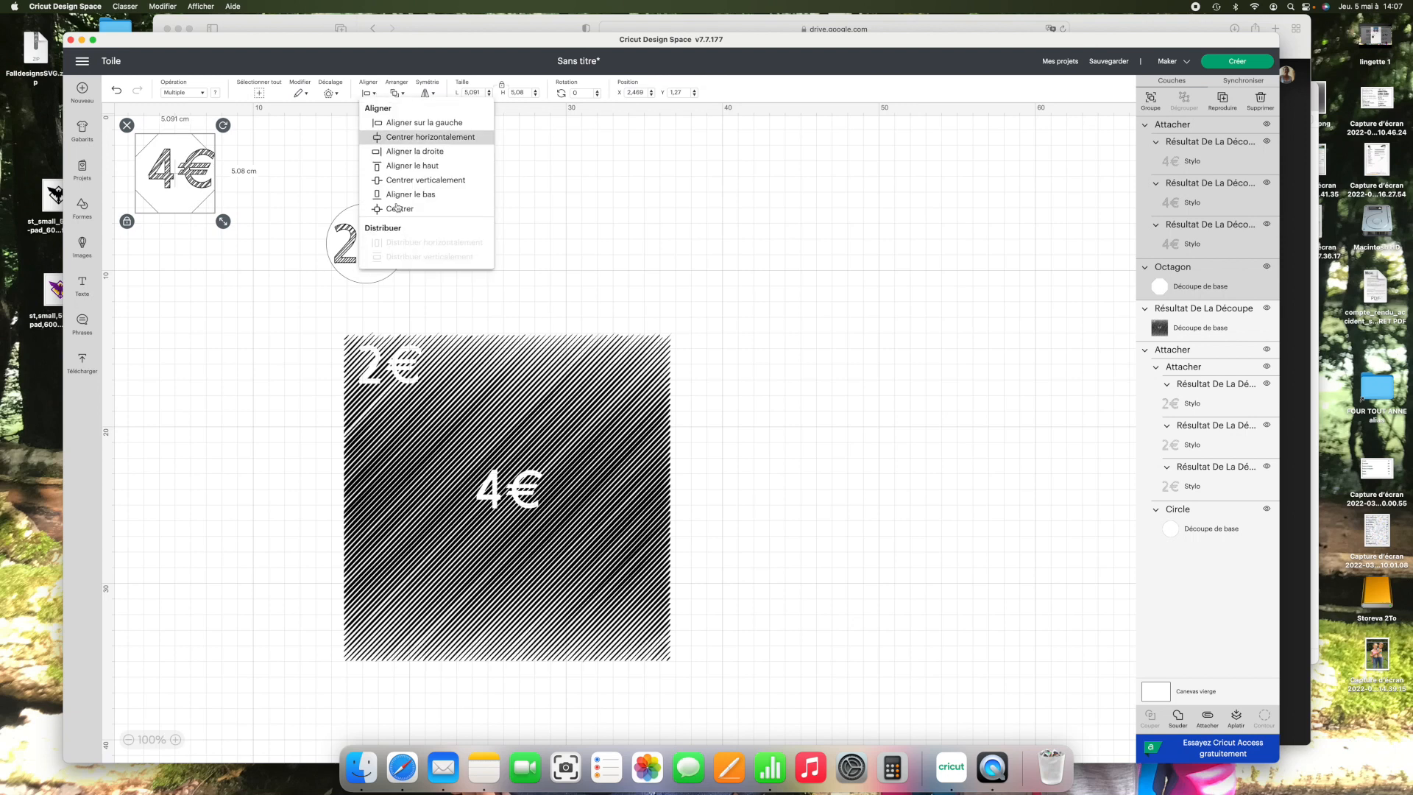
left_click(392, 209)
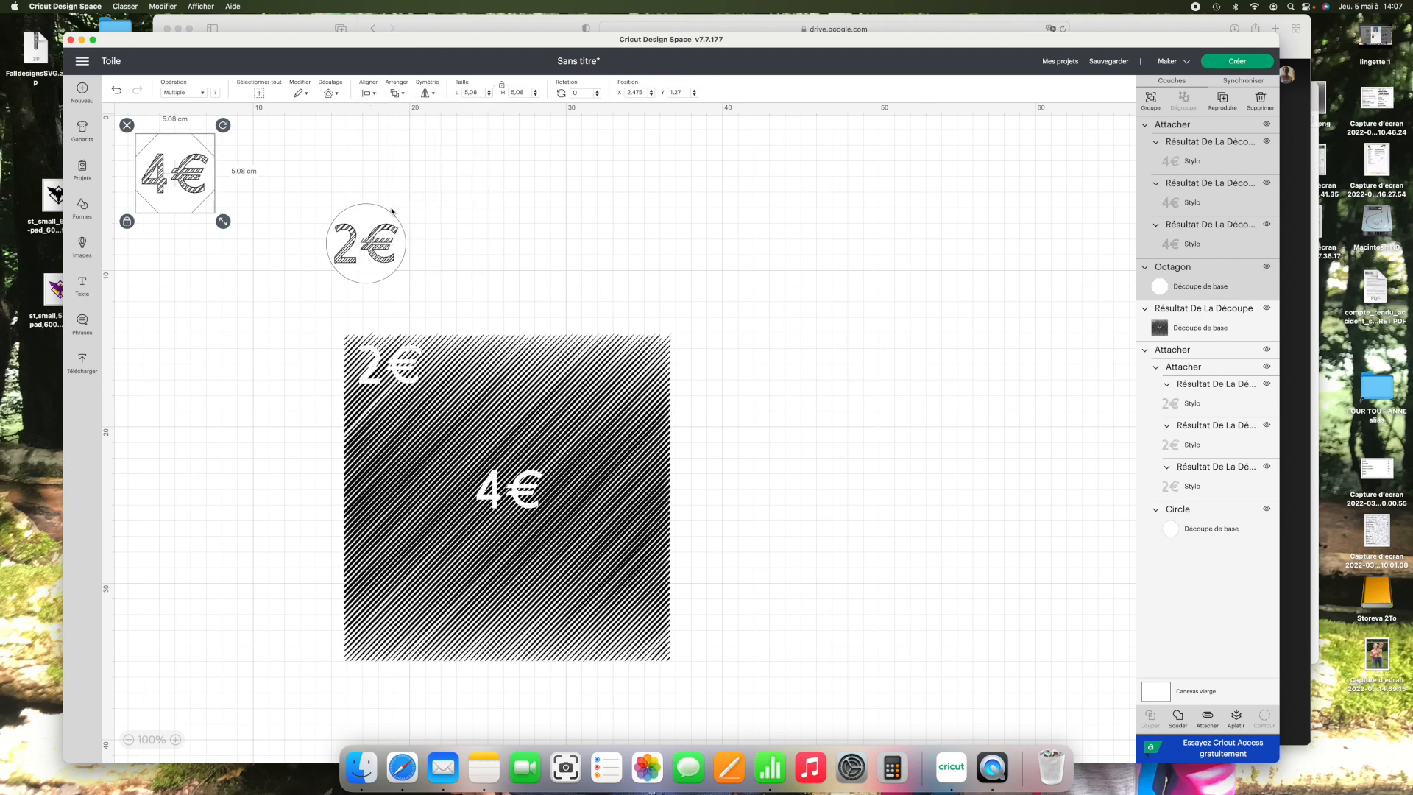
left_click(1208, 718)
left_click(829, 451)
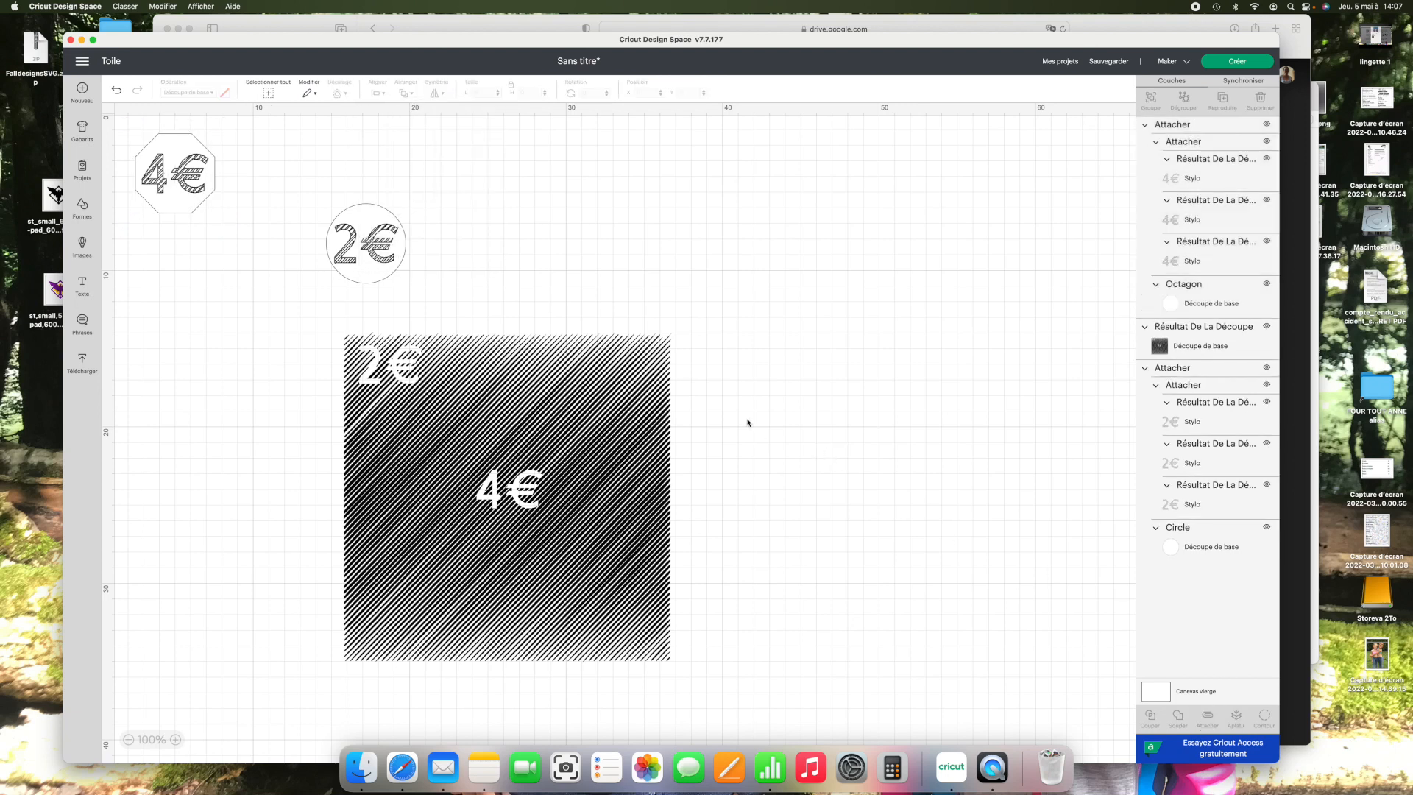
Delete the leftover hatched square from the canvas
mouse_move(444, 436)
left_mouse_down()
mouse_move(679, 427)
mouse_move(660, 425)
left_mouse_up()
left_click(517, 401)
scroll(588, 396, "down", 1)
left_click(588, 395)
key("Delete")
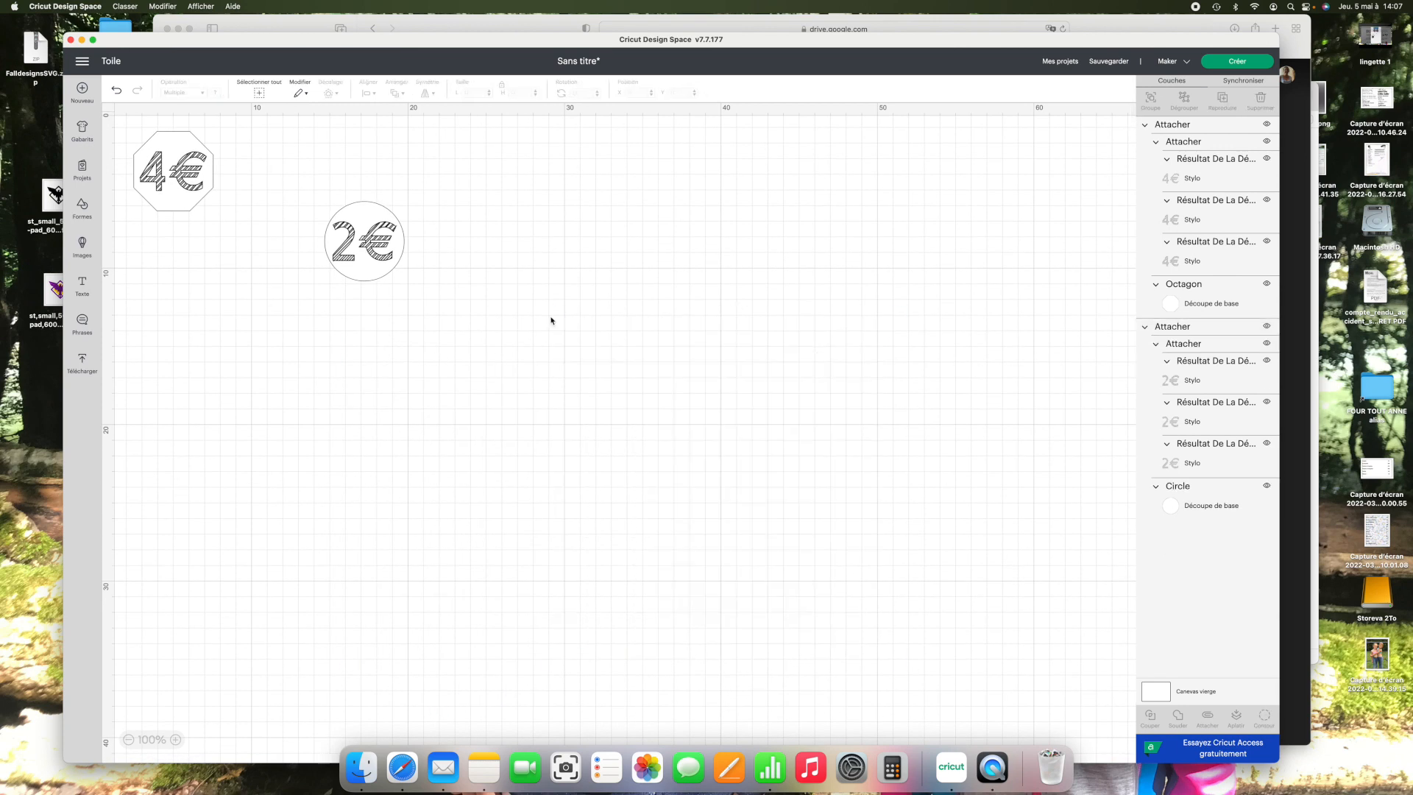
Send the project to mat preparation and space the 4€ tag further away from the 2€ tag on the mat
left_click(1238, 63)
left_click(598, 184)
left_click_drag(660, 183, 705, 187)
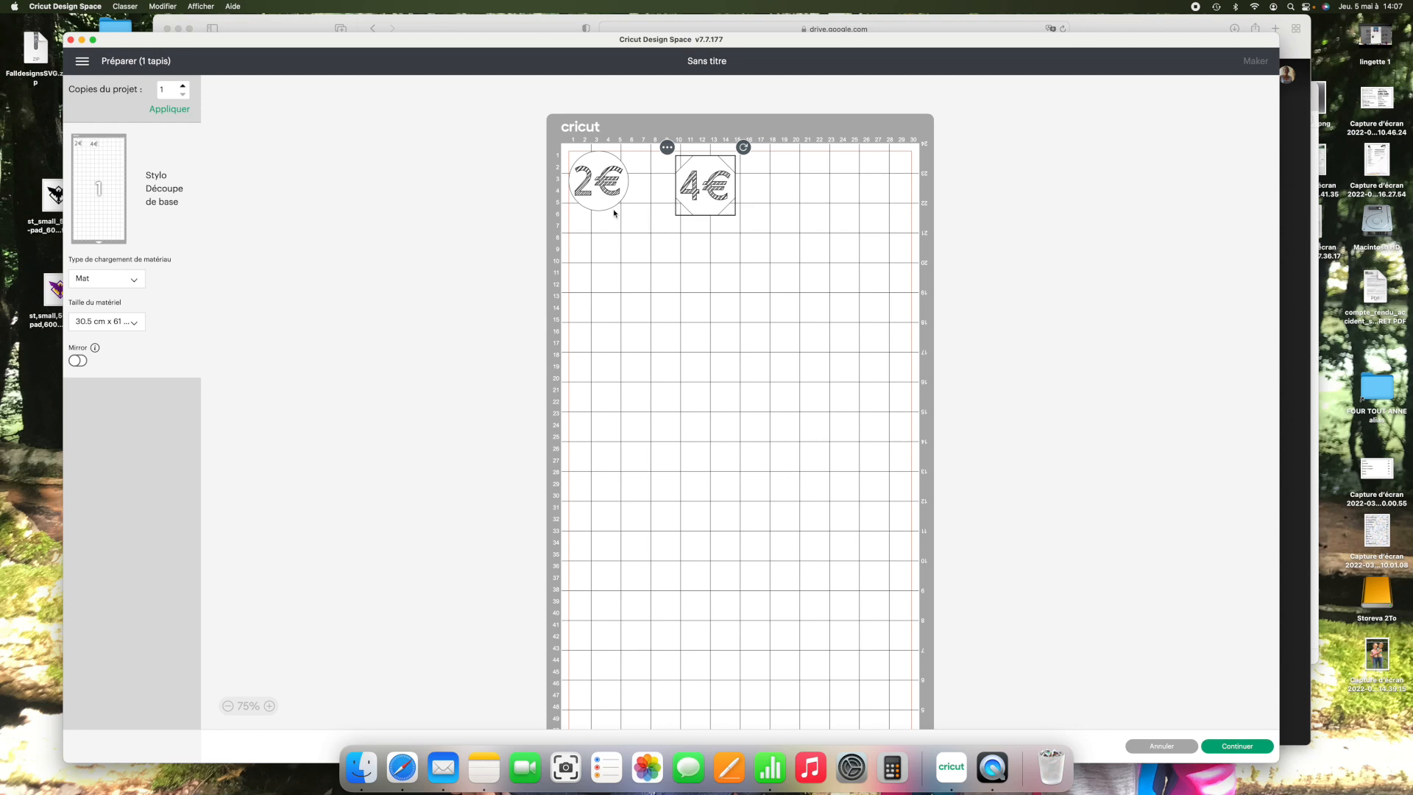
Continue to the fabrication stage, cancel the cut and return to mat preparation
left_click(1237, 746)
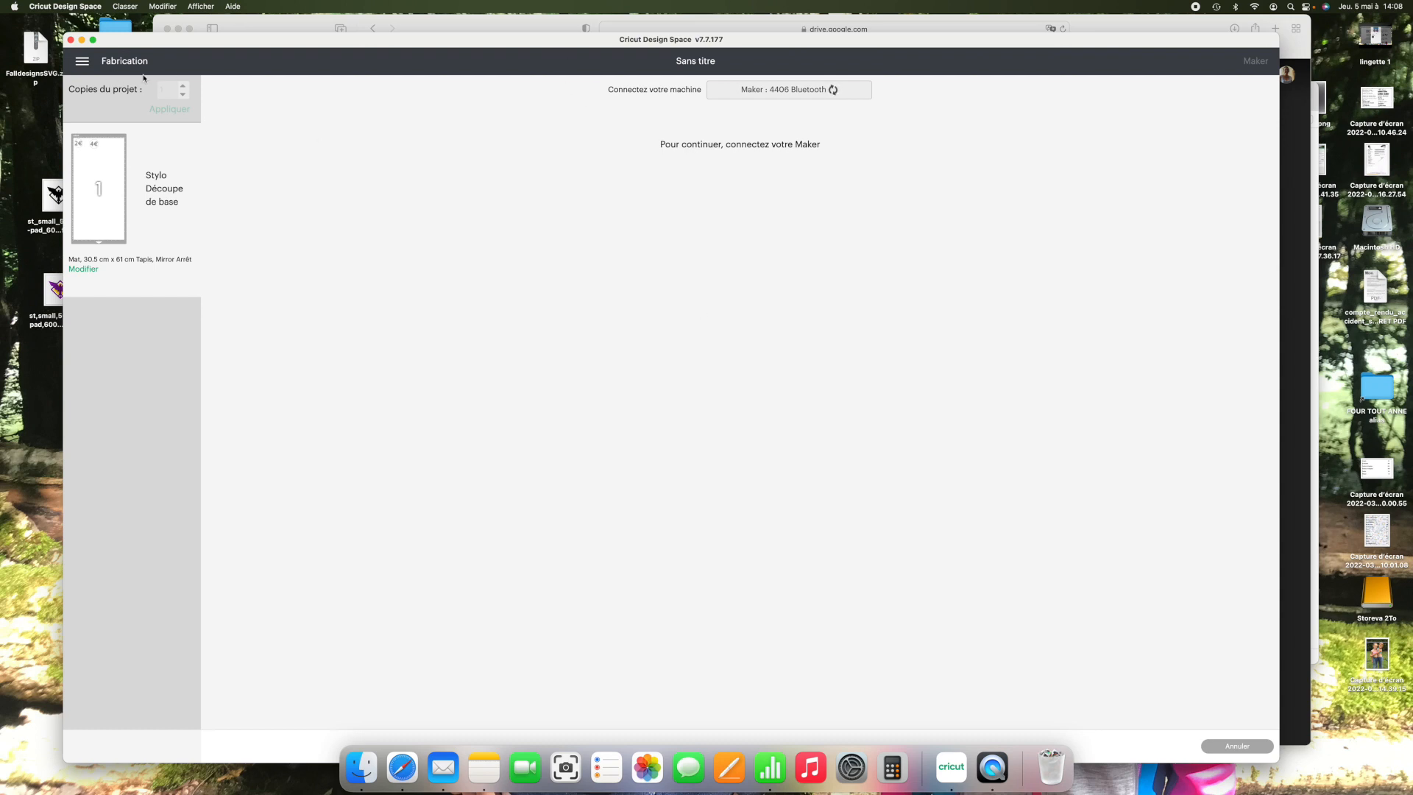
left_click(1230, 747)
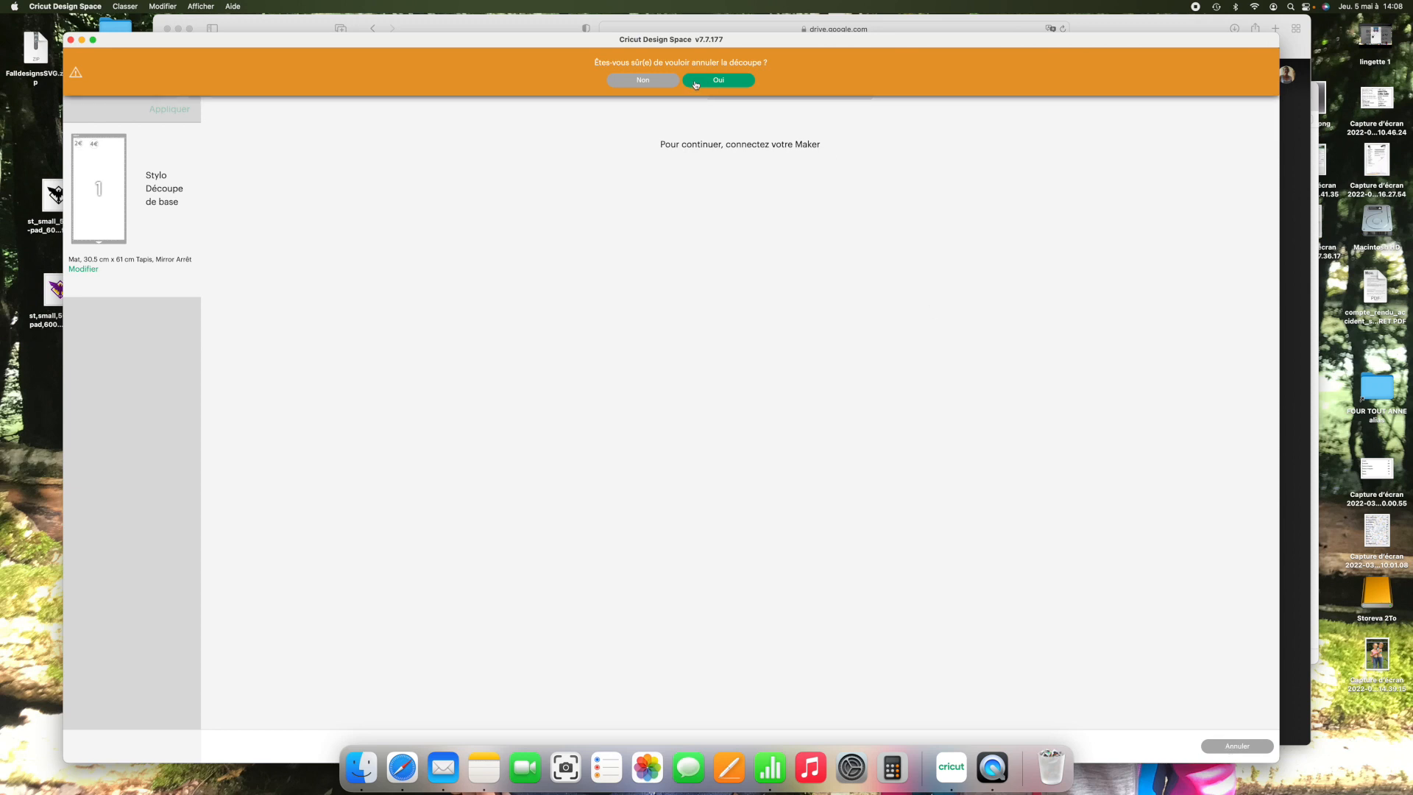
left_click(713, 81)
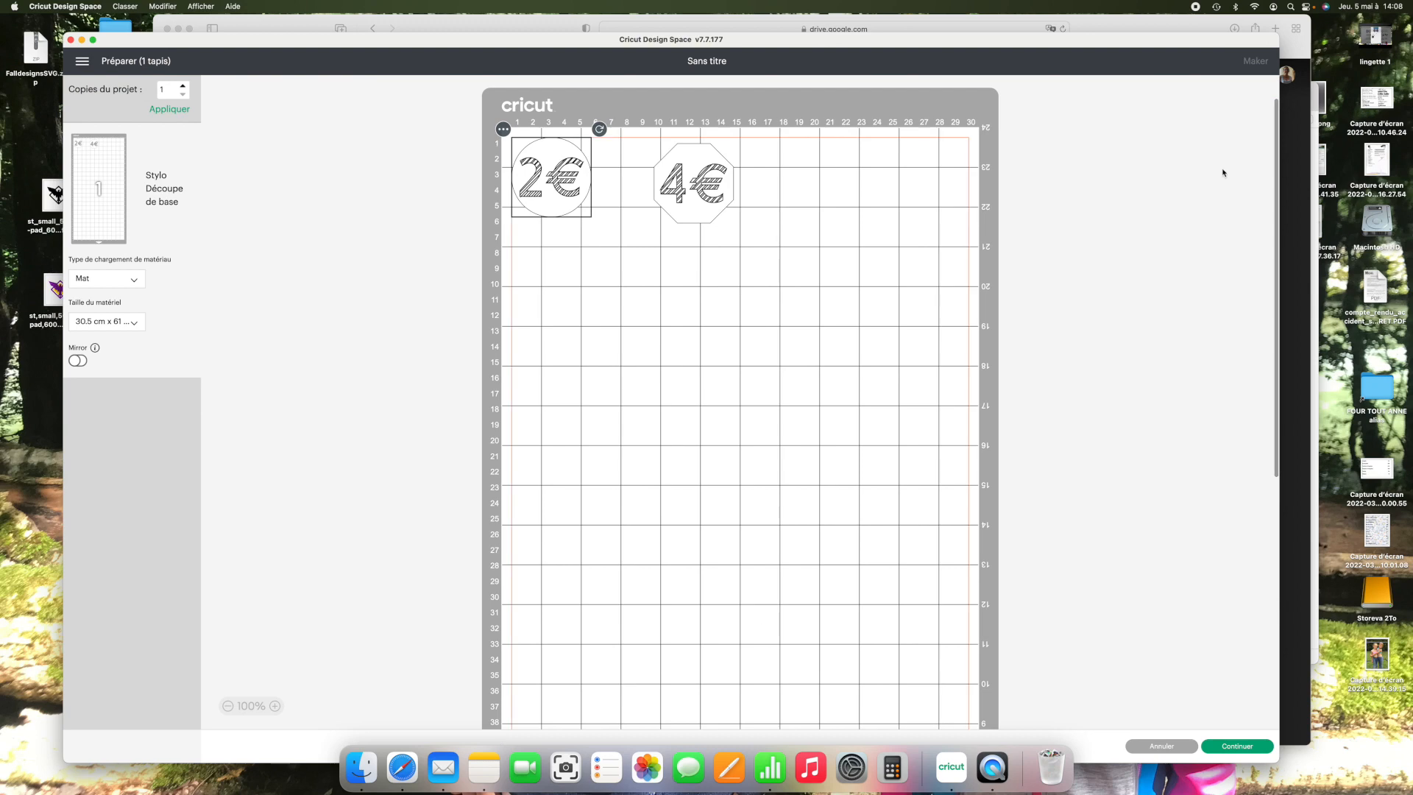